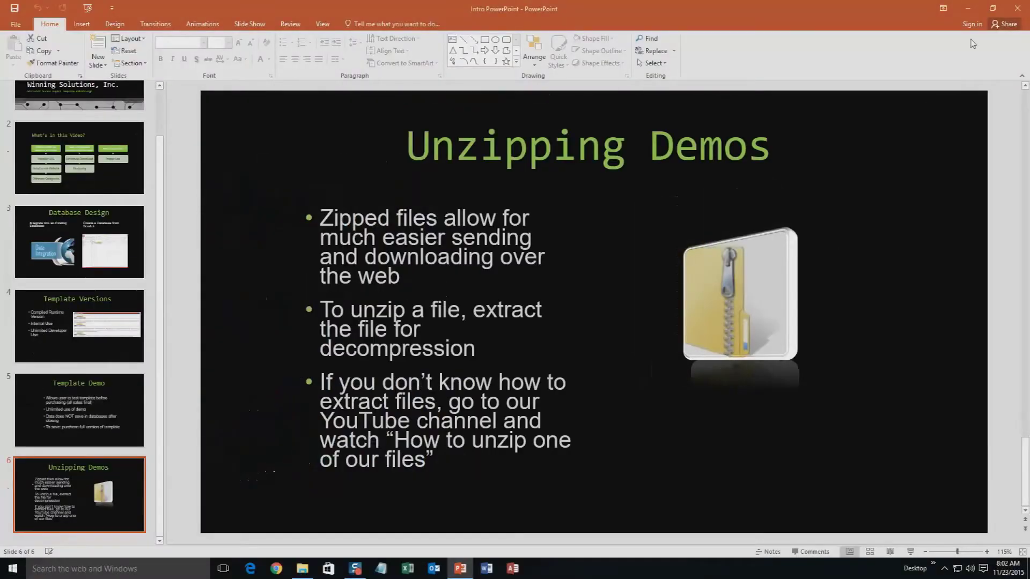
# - Close the presentation and the Downloads folder, then load microsoftaccessexpert.com in Chrome
pyautogui.click(1008, 7)
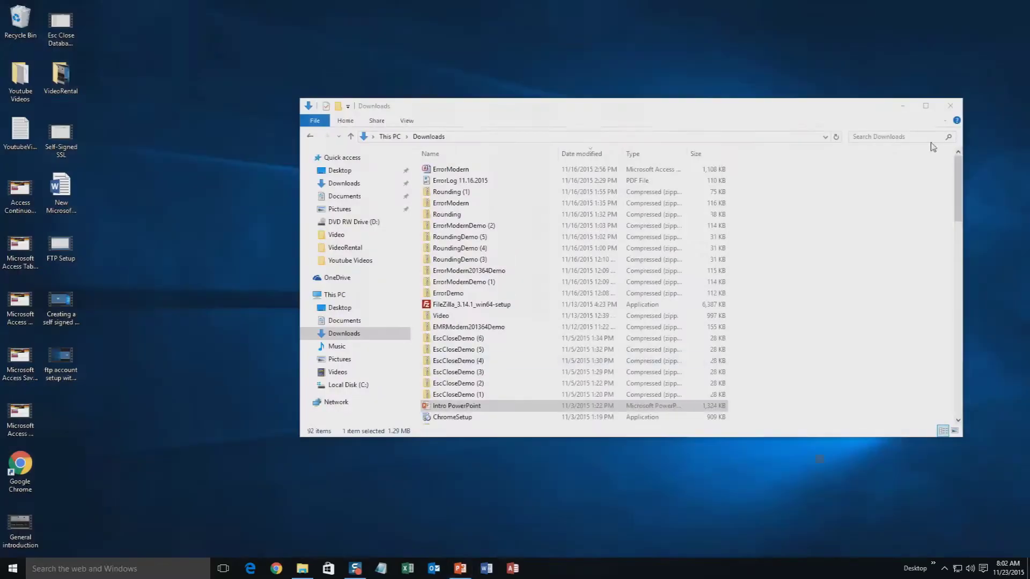
pyautogui.click(950, 107)
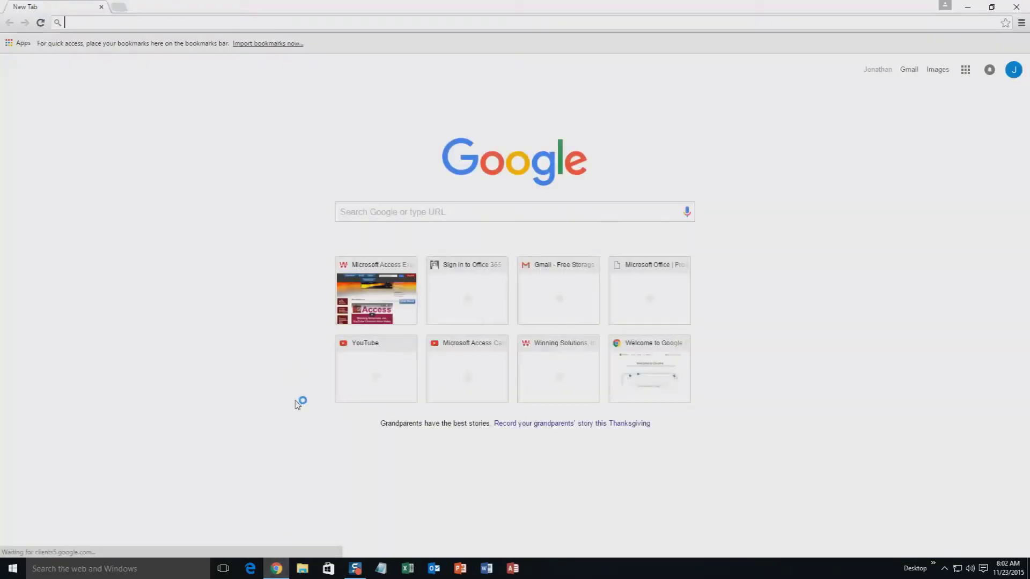
pyautogui.write('microsoftaccessexpert.com')
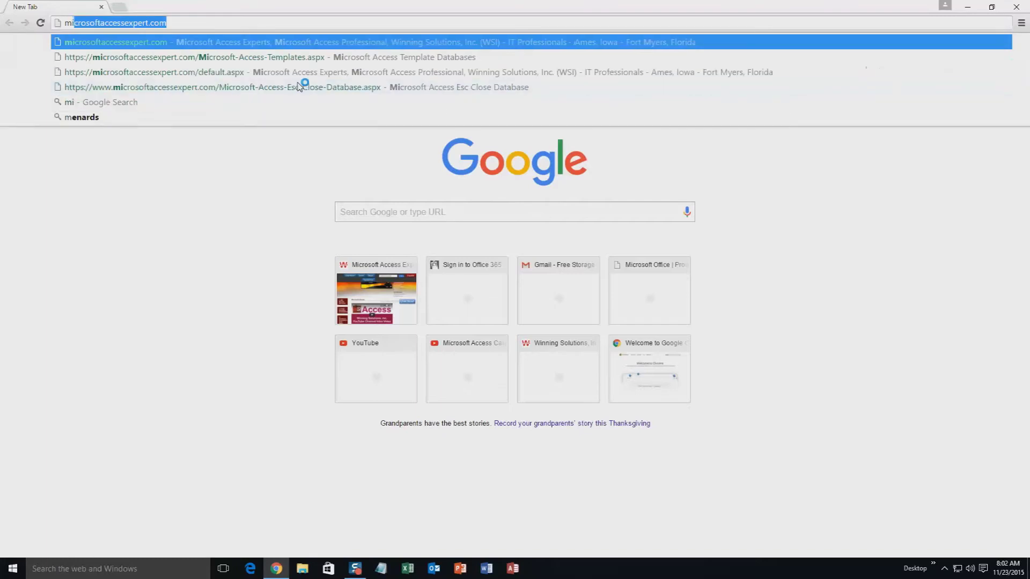
pyautogui.press('Right')
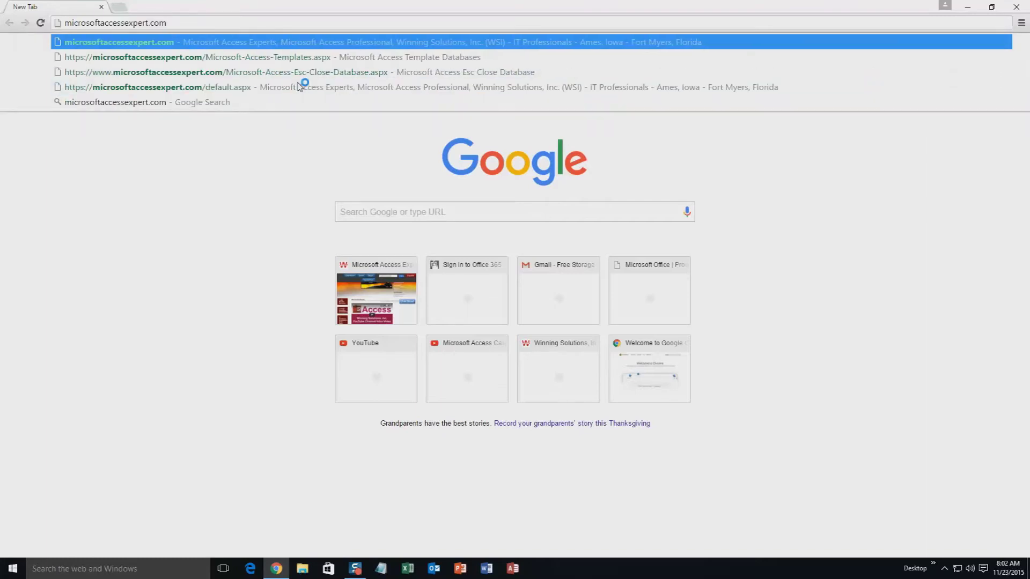
pyautogui.press('Return')
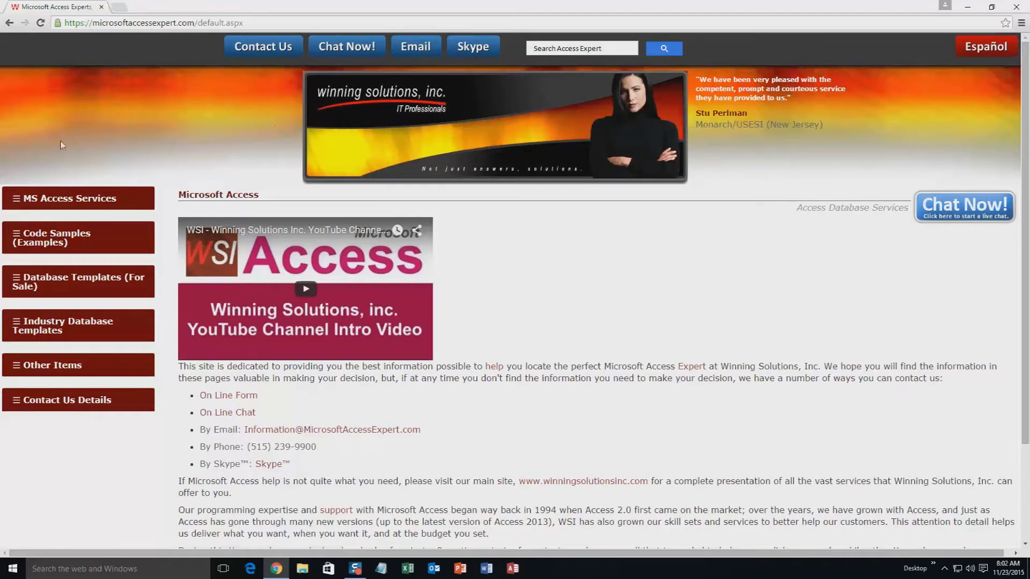
# - Go to Database Templates (For Sale) > Database Templates - List in the sidebar
pyautogui.click(59, 283)
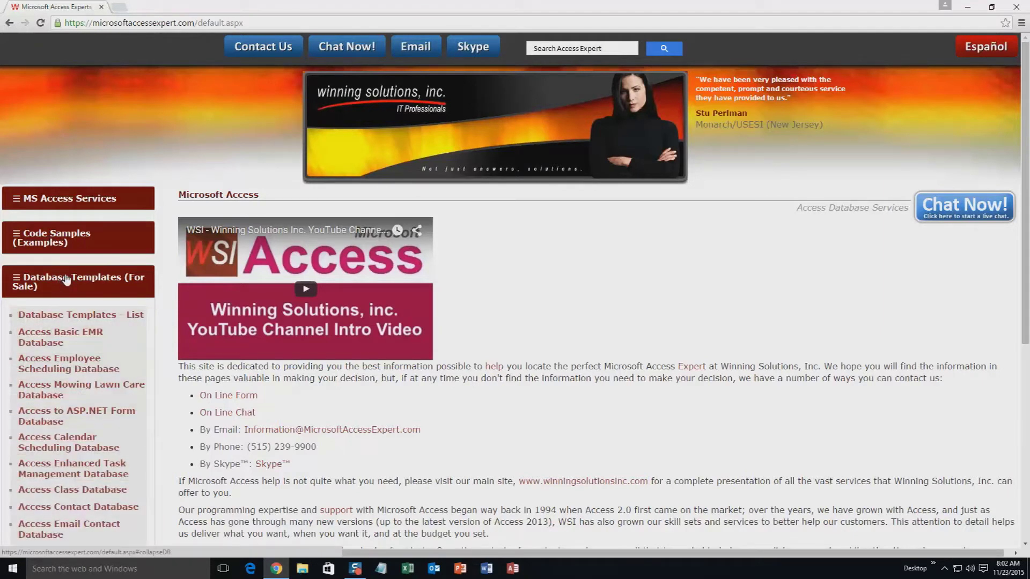
pyautogui.click(71, 319)
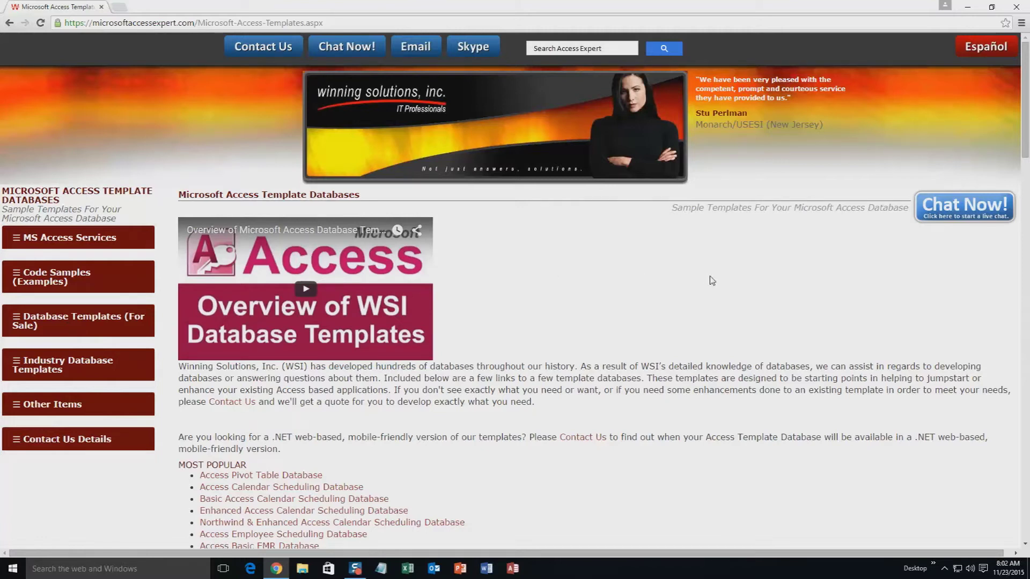
# - Scroll to the bottom of the template list to reach Access Real Estate Database
pyautogui.scroll(-3, 590, 341)
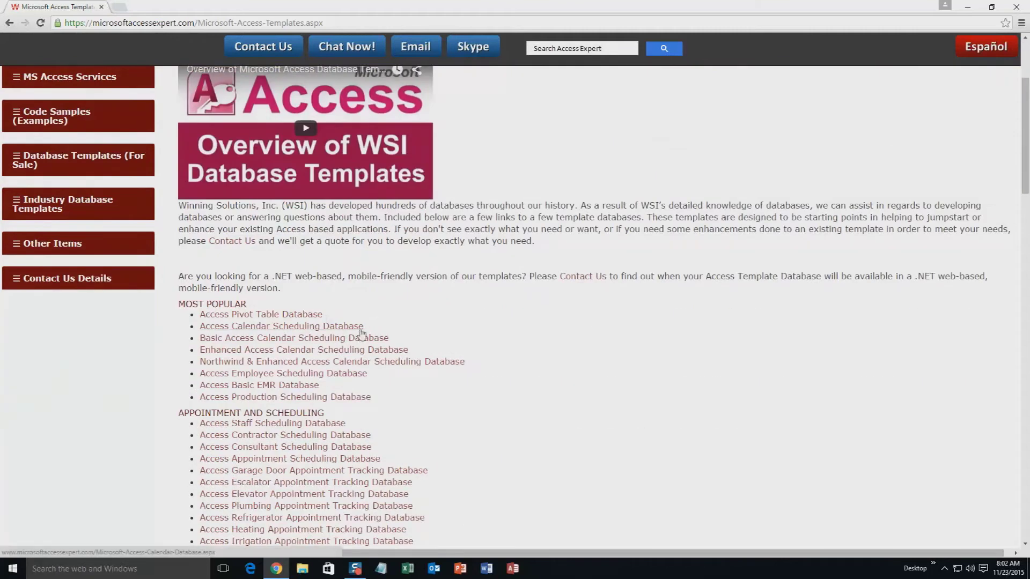
pyautogui.scroll(-3, 345, 322)
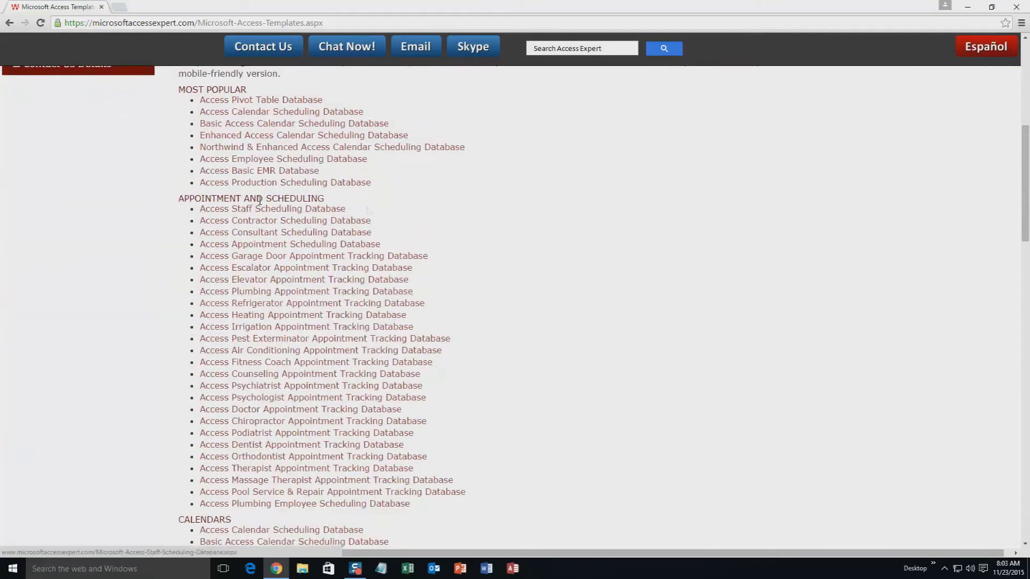
pyautogui.scroll(-5, 496, 273)
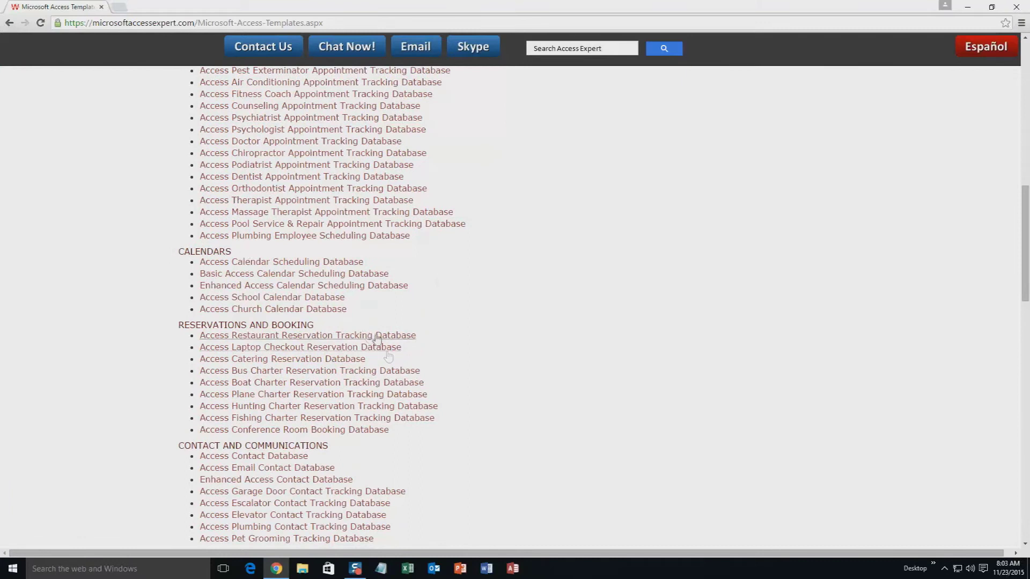
pyautogui.scroll(-3, 429, 368)
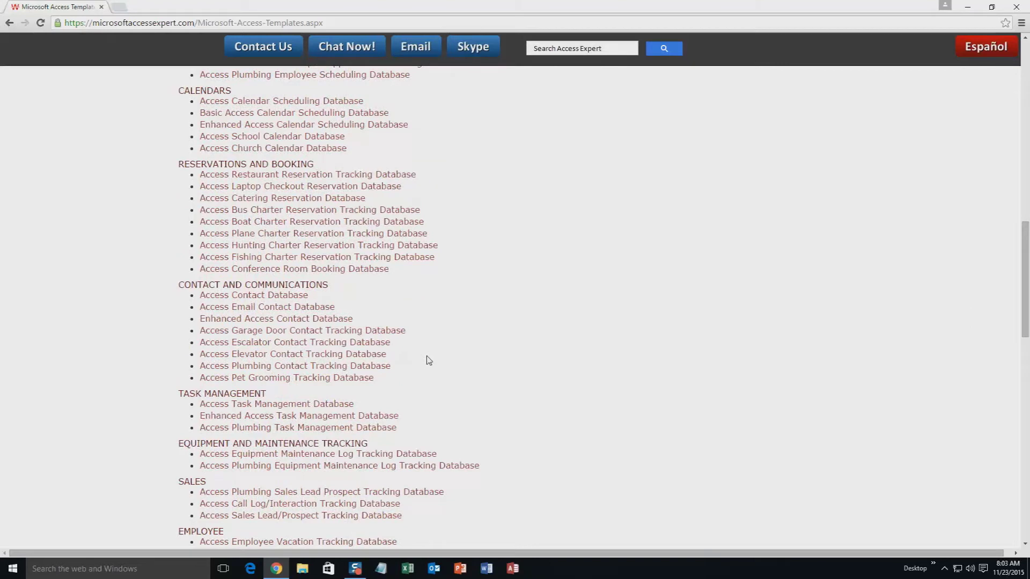
pyautogui.scroll(-2, 429, 360)
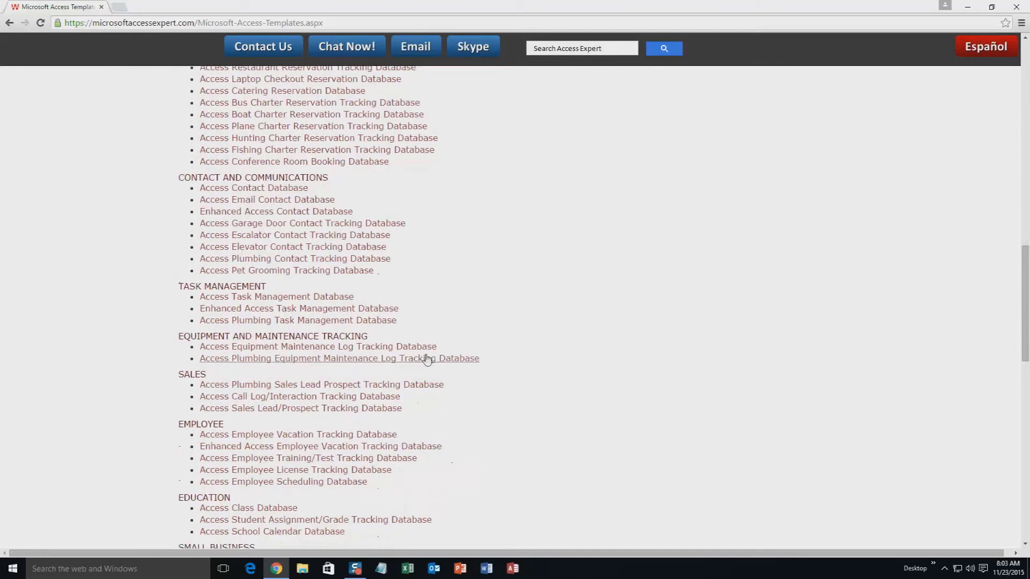
pyautogui.scroll(-1, 428, 359)
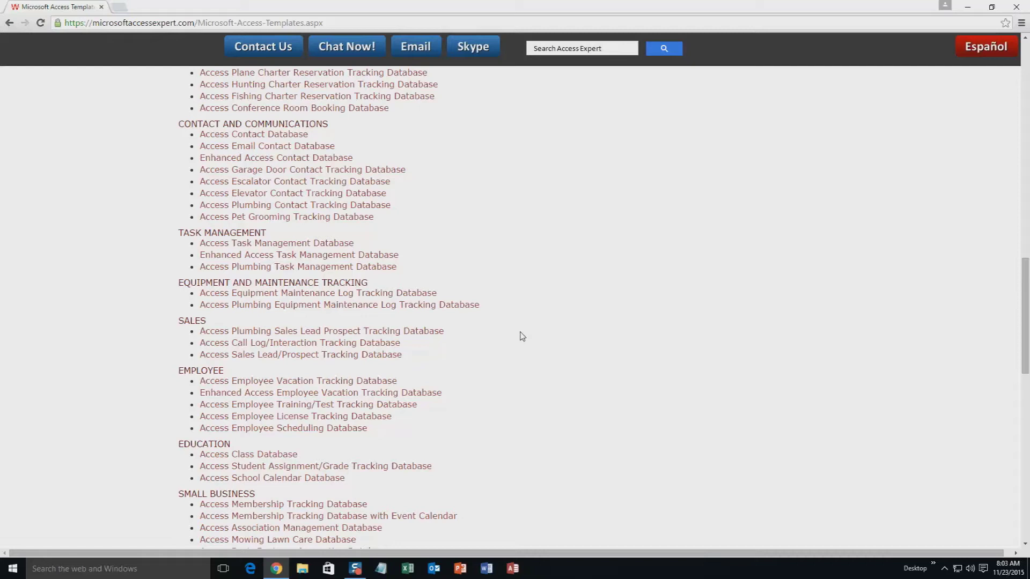
pyautogui.scroll(-3, 555, 395)
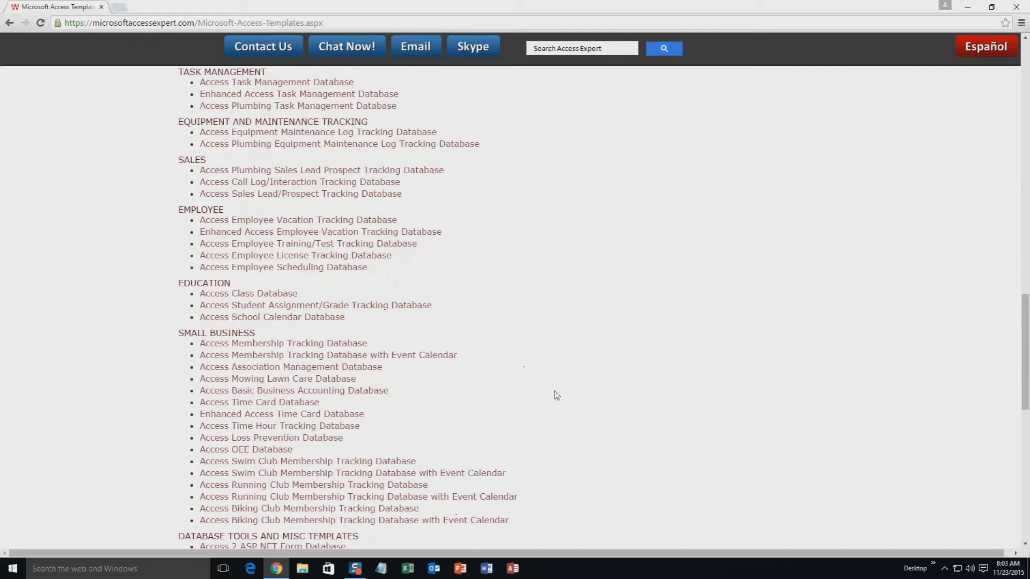
pyautogui.scroll(-2, 560, 385)
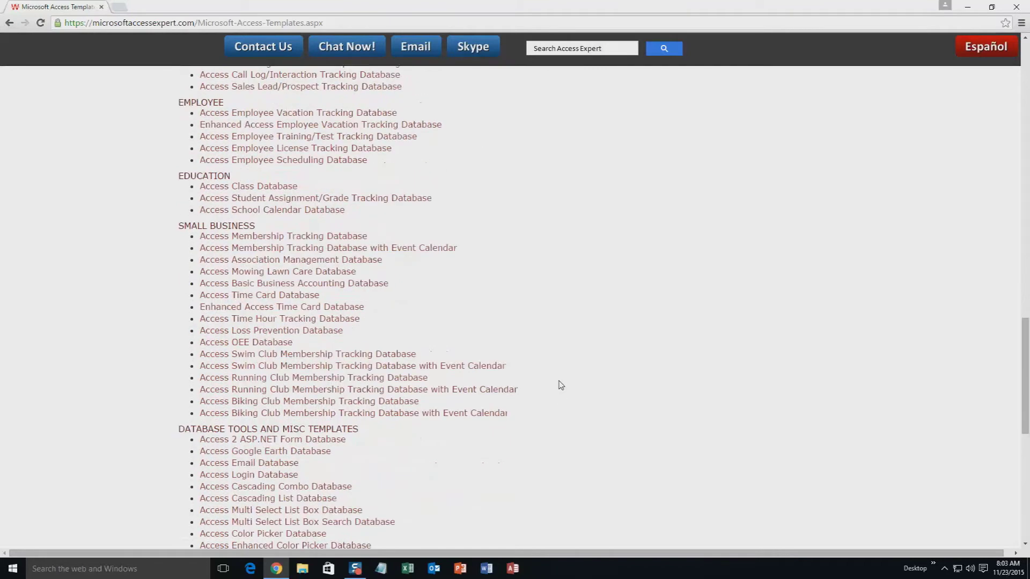
pyautogui.scroll(-2, 561, 385)
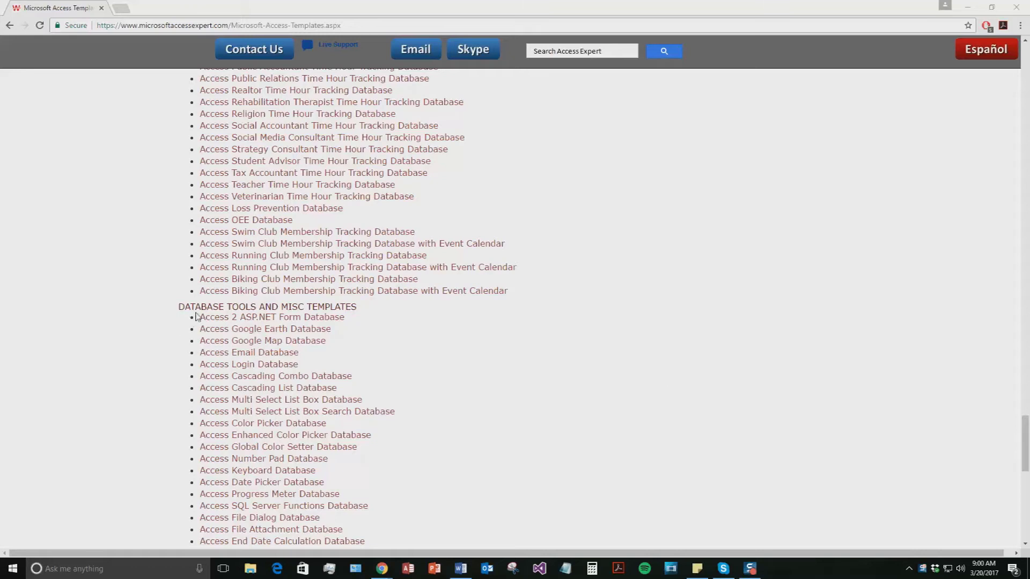
pyautogui.scroll(-1, 437, 375)
pyautogui.scroll(-11, 437, 376)
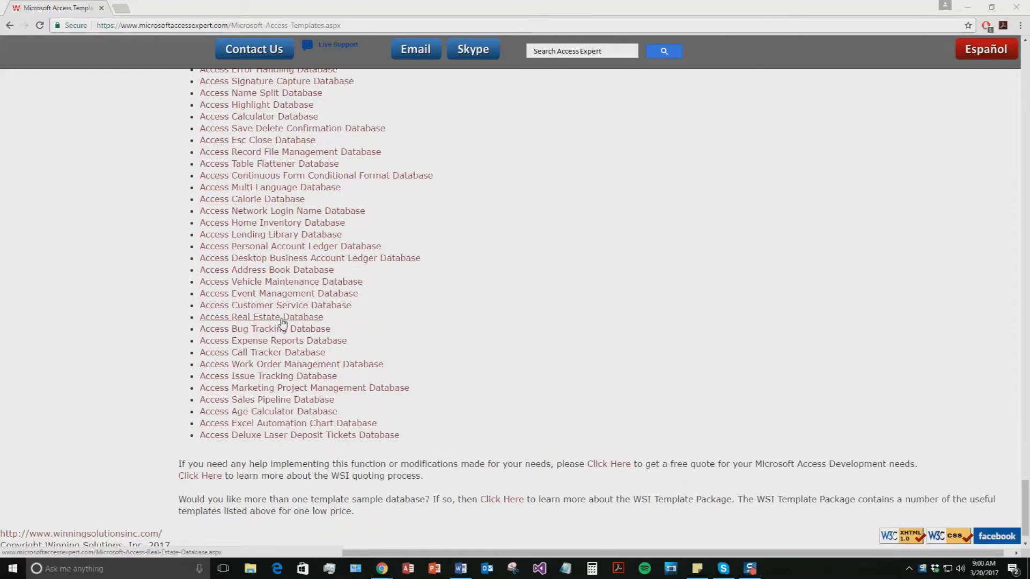
# - On the Access Real Estate Database page, download the Access 2010/2013/2016 demo zip
pyautogui.click(283, 317)
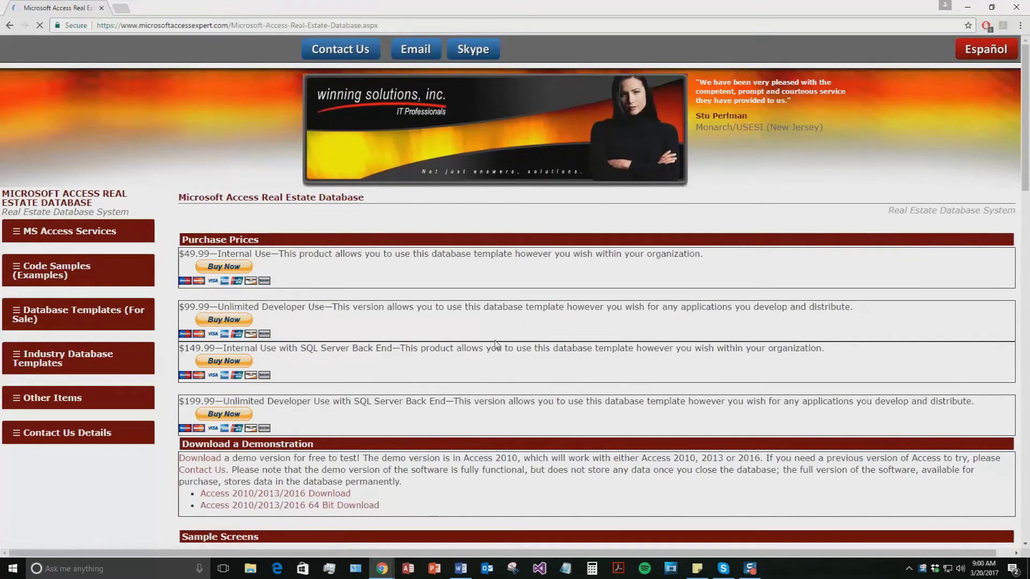
pyautogui.scroll(-1, 430, 413)
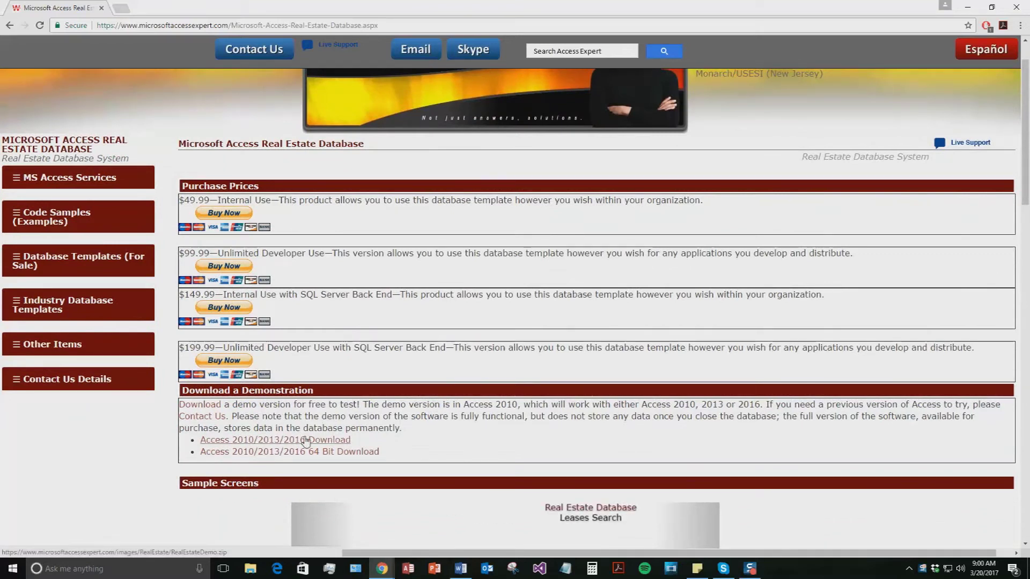
pyautogui.click(321, 439)
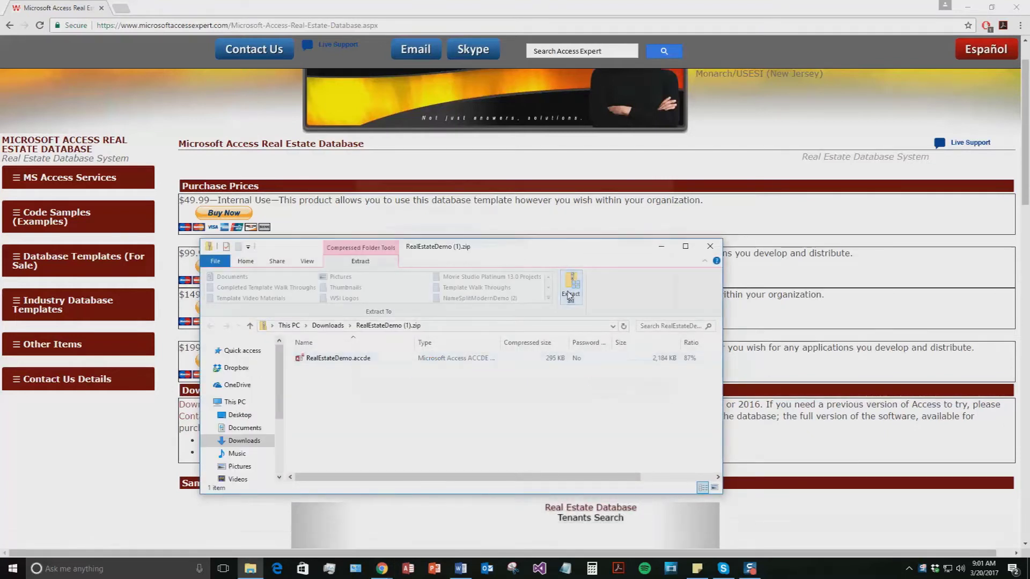
# - Extract all files from RealEstateDemo (1).zip and launch RealEstateDemo.accde
pyautogui.click(570, 287)
pyautogui.click(613, 388)
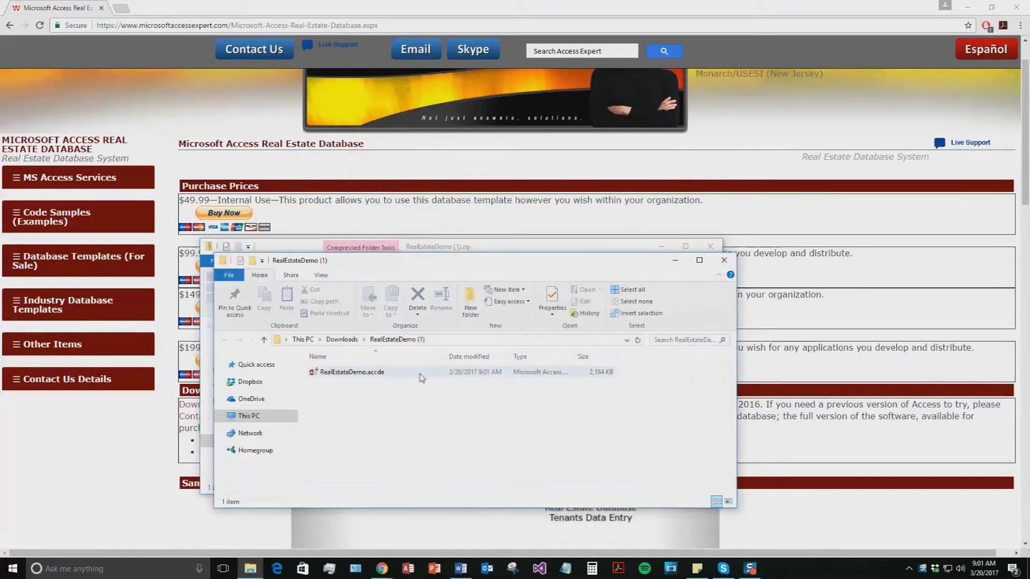
pyautogui.doubleClick(382, 373)
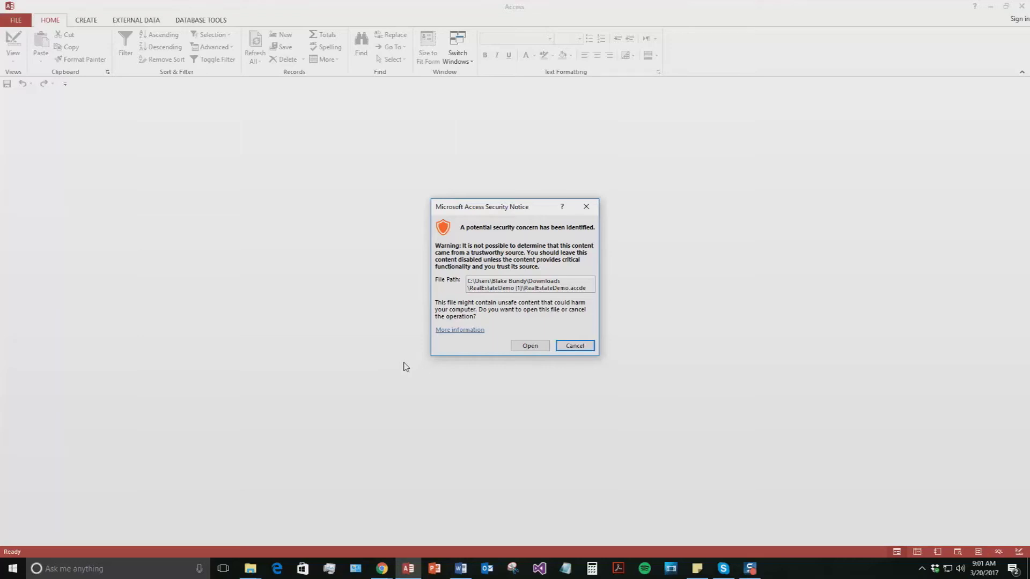
# - Allow the database to open, close the demo information window, and open the Properties Search form
pyautogui.click(528, 348)
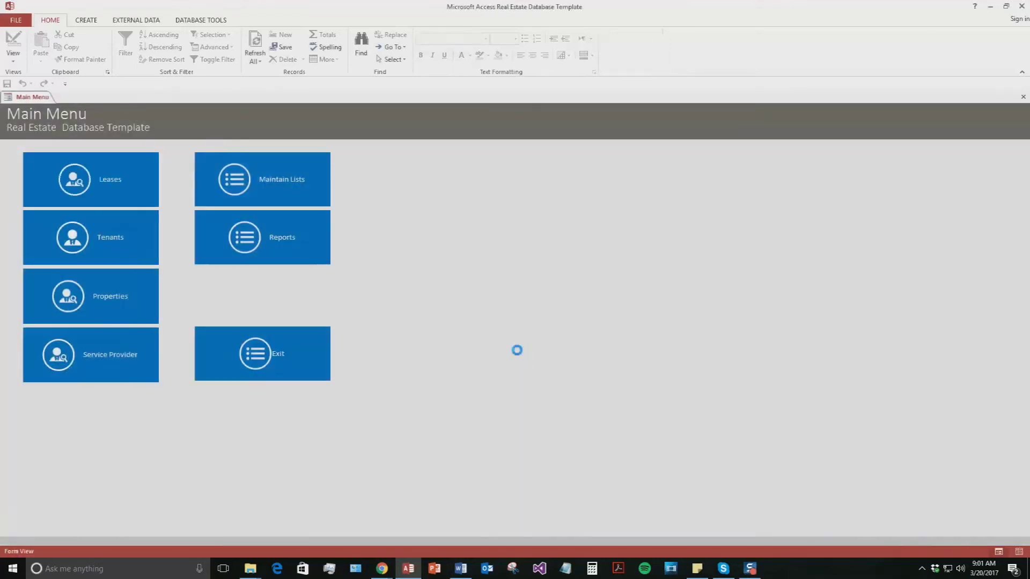
pyautogui.moveTo(147, 97); pyautogui.dragTo(422, 165)
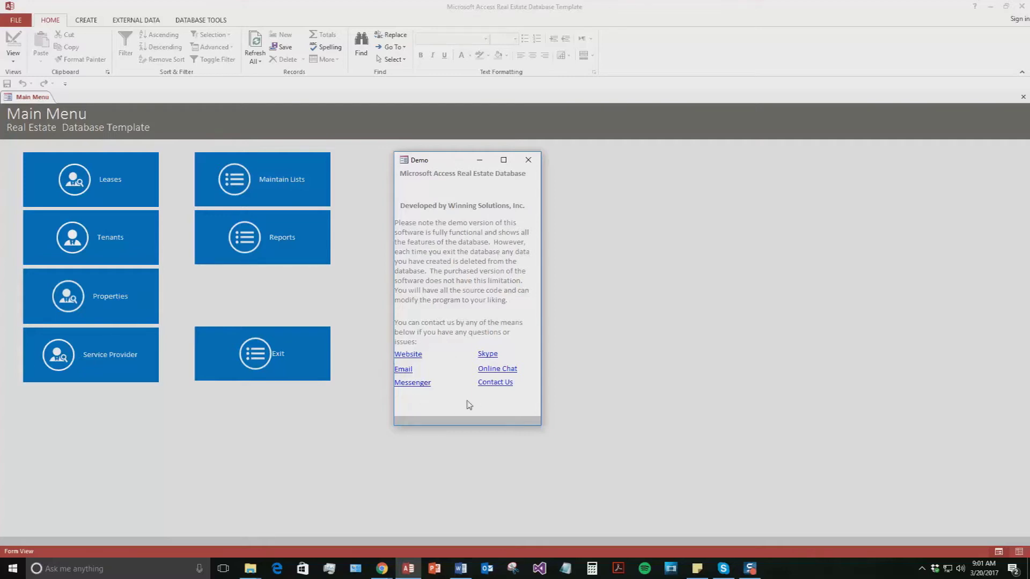
pyautogui.click(534, 159)
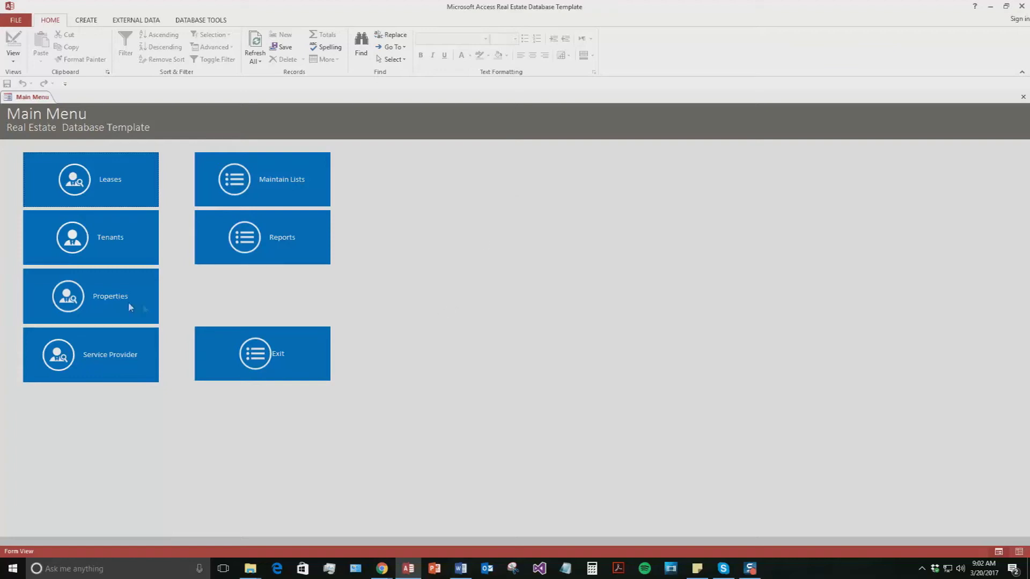
pyautogui.click(77, 301)
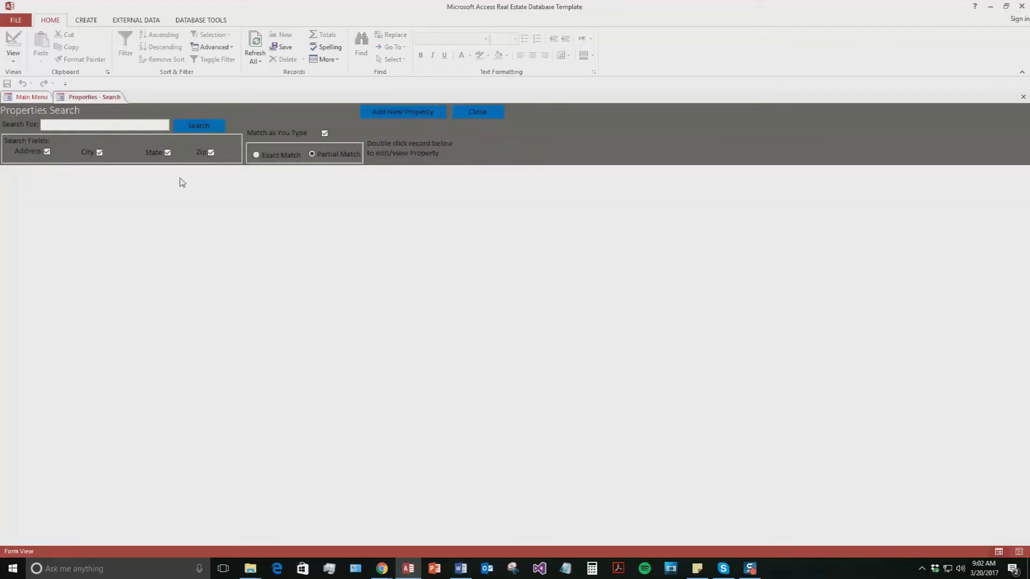
# - Add a new property with street 123 Test Rd and city Test
pyautogui.click(405, 115)
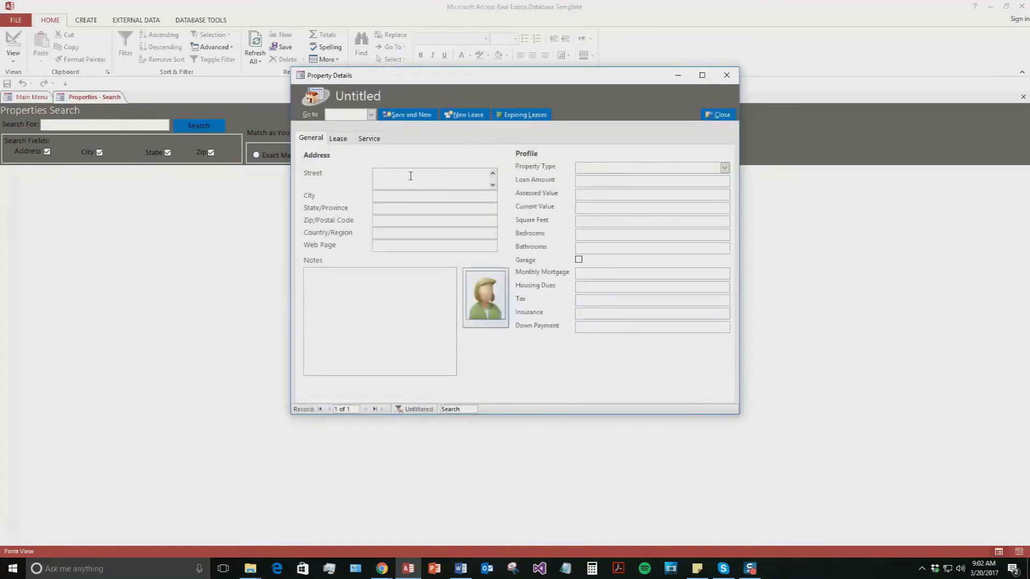
pyautogui.click(410, 176)
pyautogui.write('123 Test R')
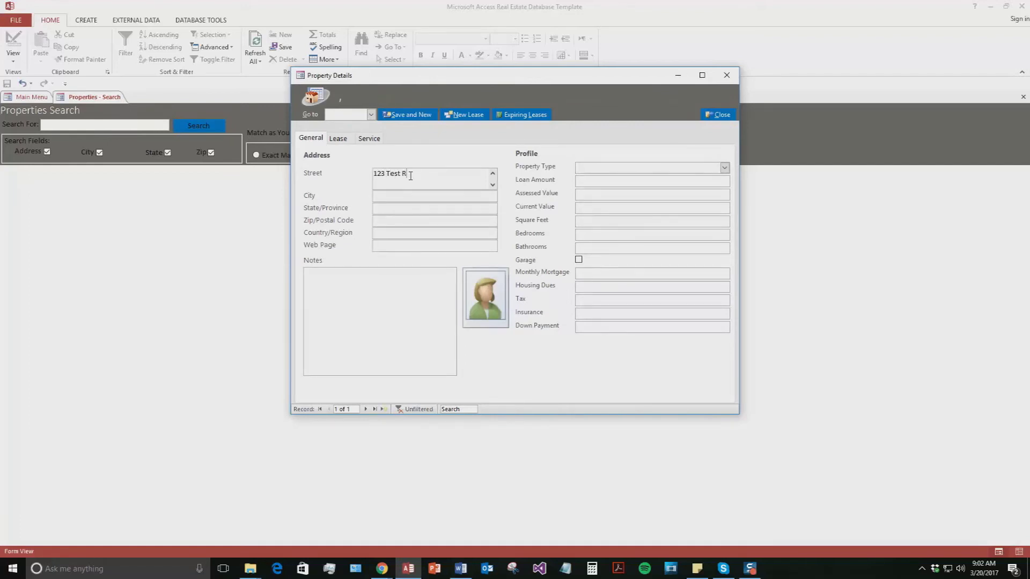
pyautogui.write('d')
pyautogui.click(417, 192)
pyautogui.write('Teste')
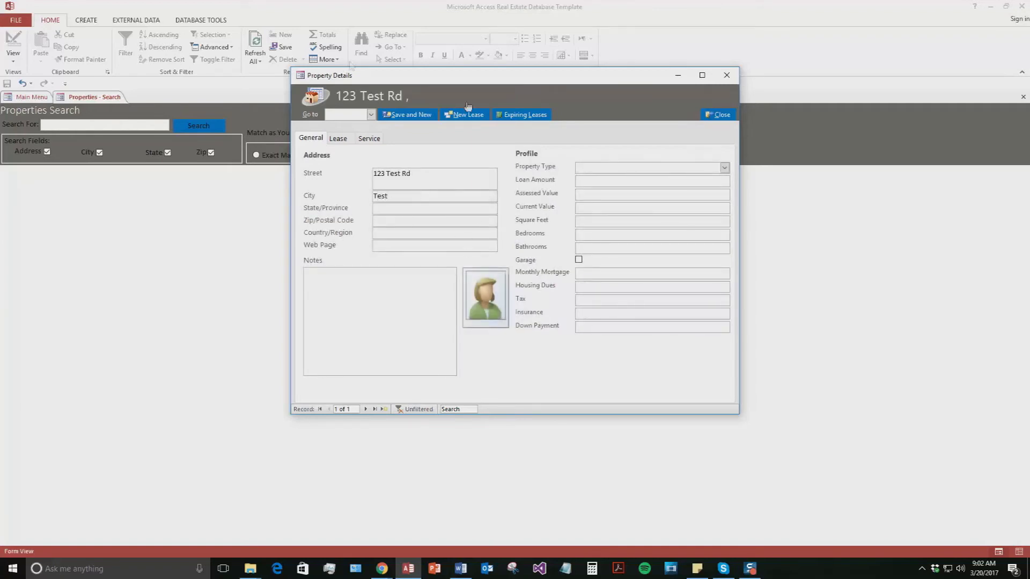
# - Check the empty property type list, then view the property's Lease tab
pyautogui.click(405, 221)
pyautogui.click(725, 168)
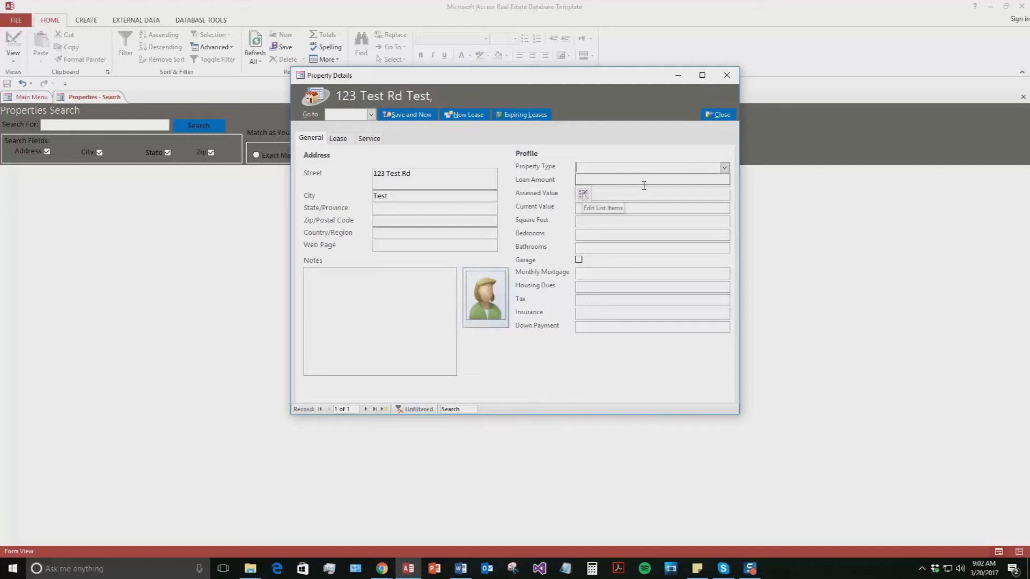
pyautogui.click(613, 181)
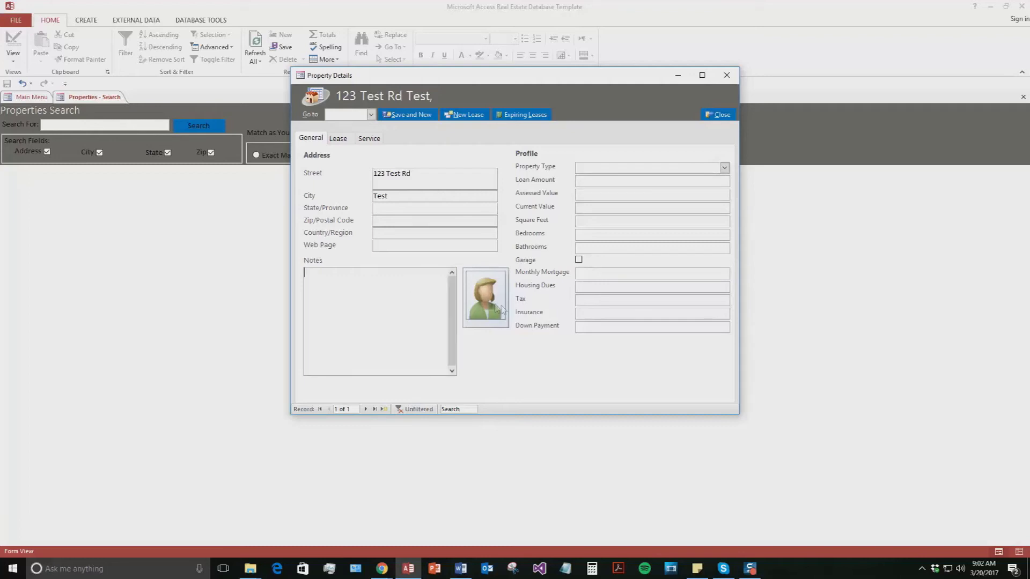
pyautogui.moveTo(497, 303)
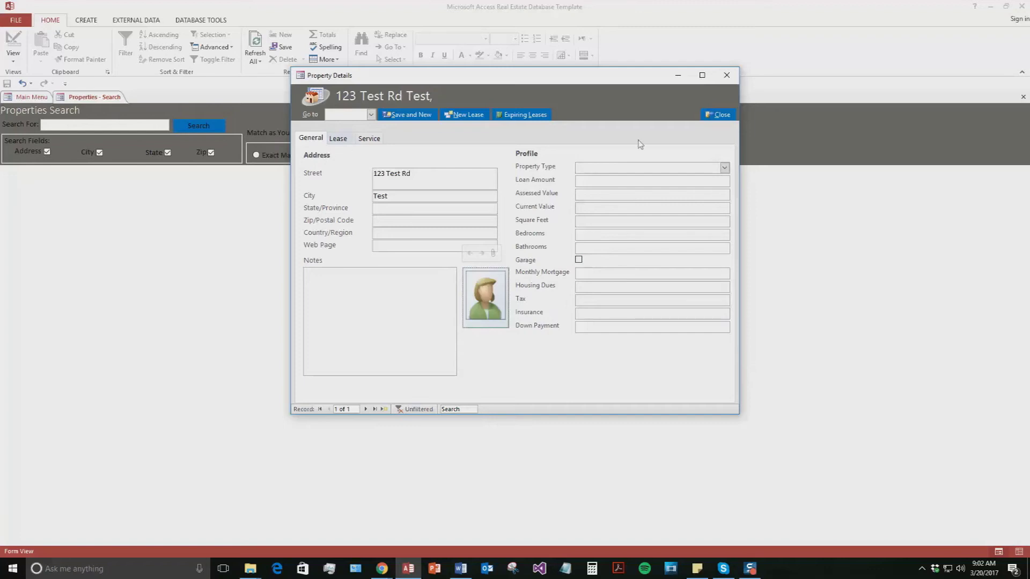
pyautogui.click(338, 140)
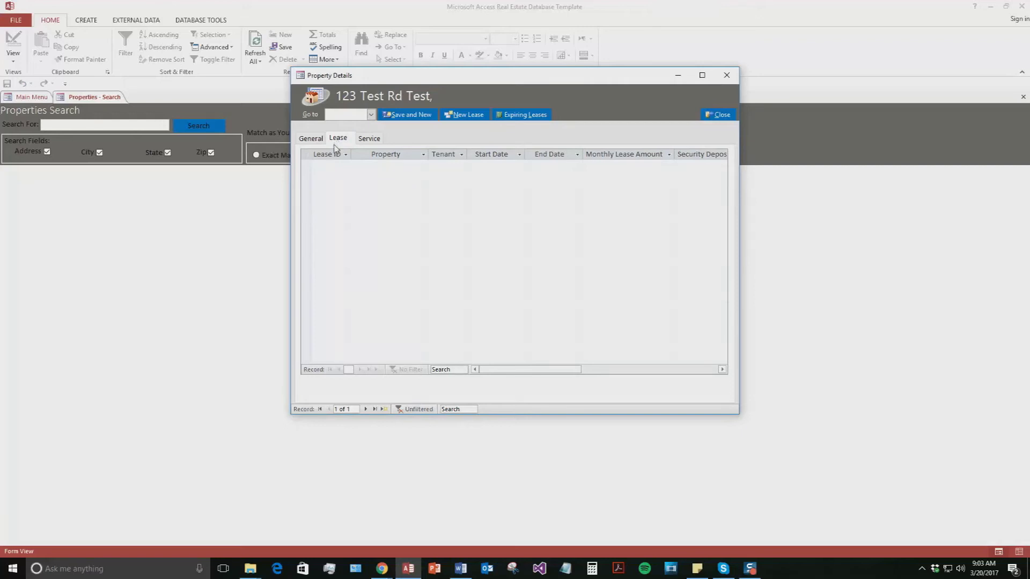
# - Check the Service tab, return to General, and save 123 Test Rd with Save and New
pyautogui.click(379, 138)
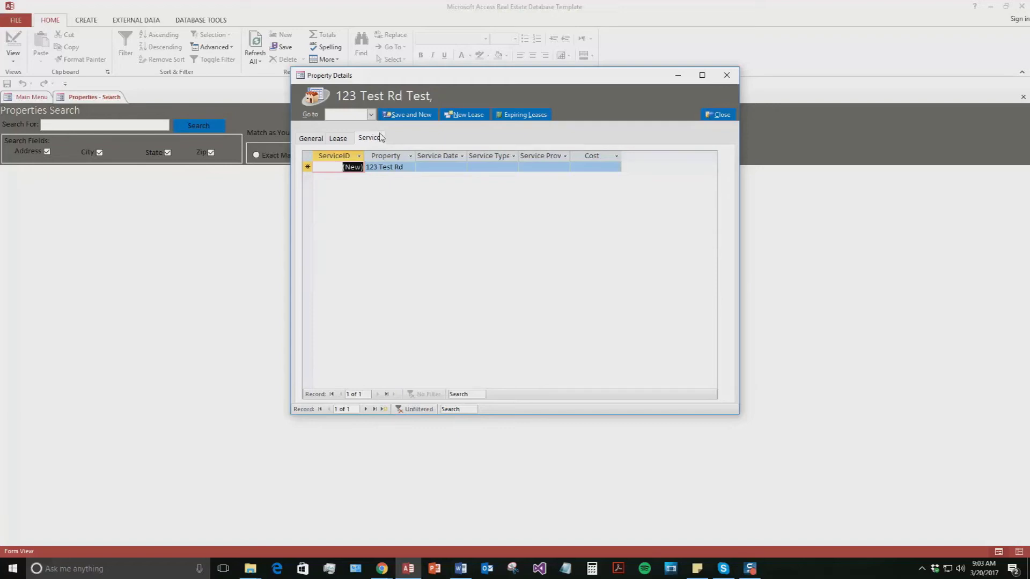
pyautogui.click(320, 140)
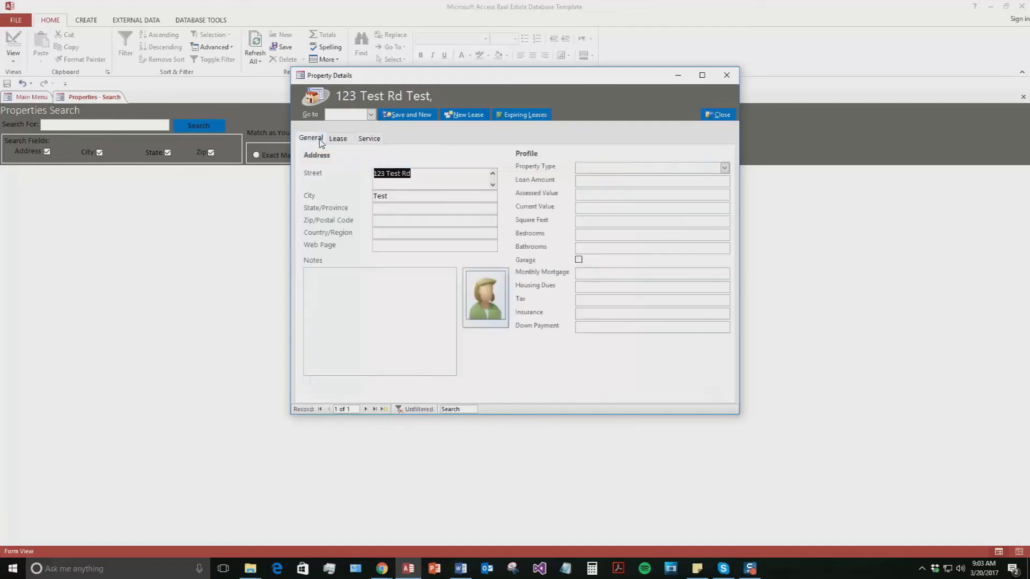
pyautogui.click(421, 115)
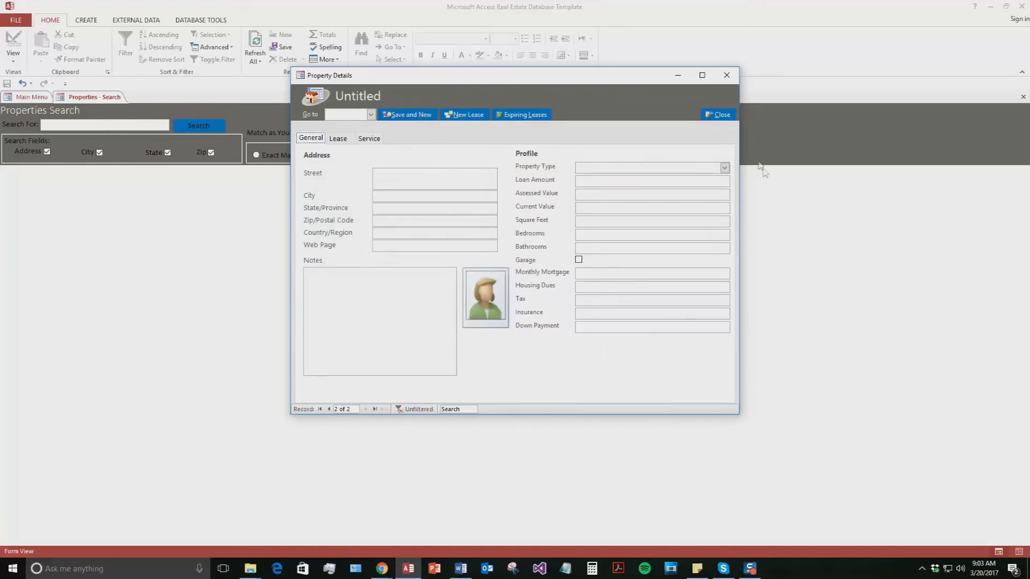
# - Search properties for 123, open the found 123 Test Rd record, then go to Tenants
pyautogui.click(724, 116)
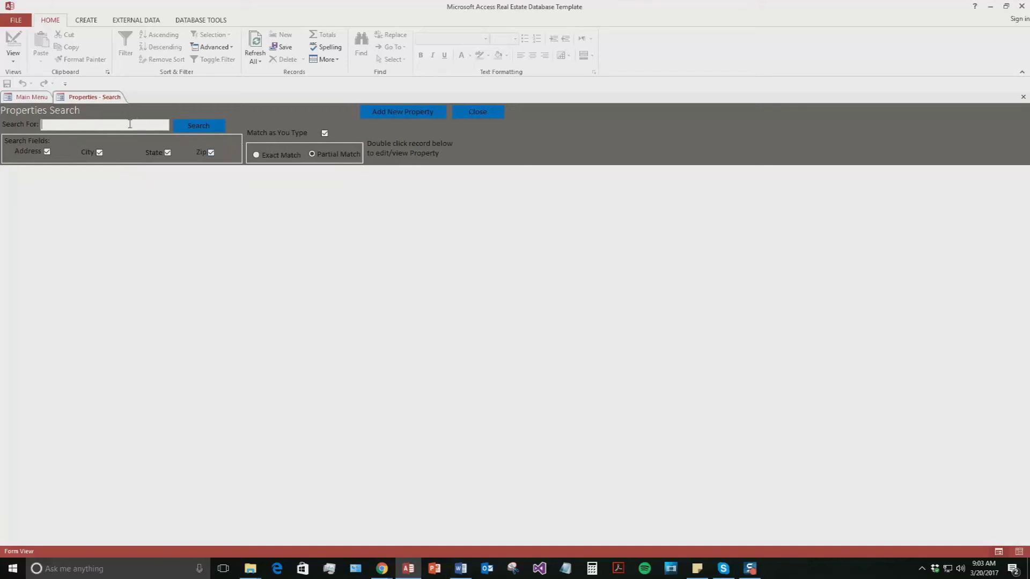
pyautogui.write('123')
pyautogui.click(207, 131)
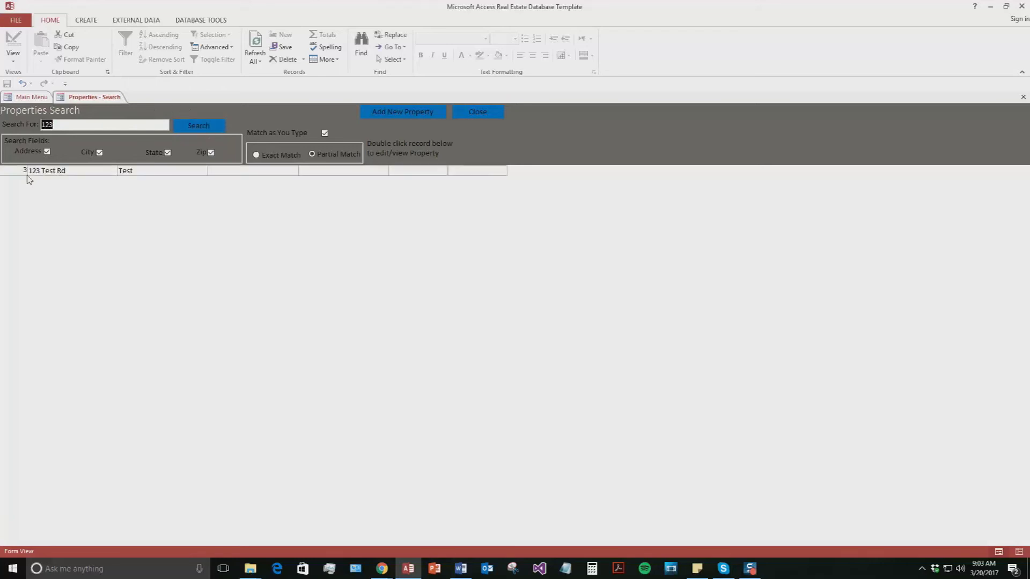
pyautogui.doubleClick(94, 171)
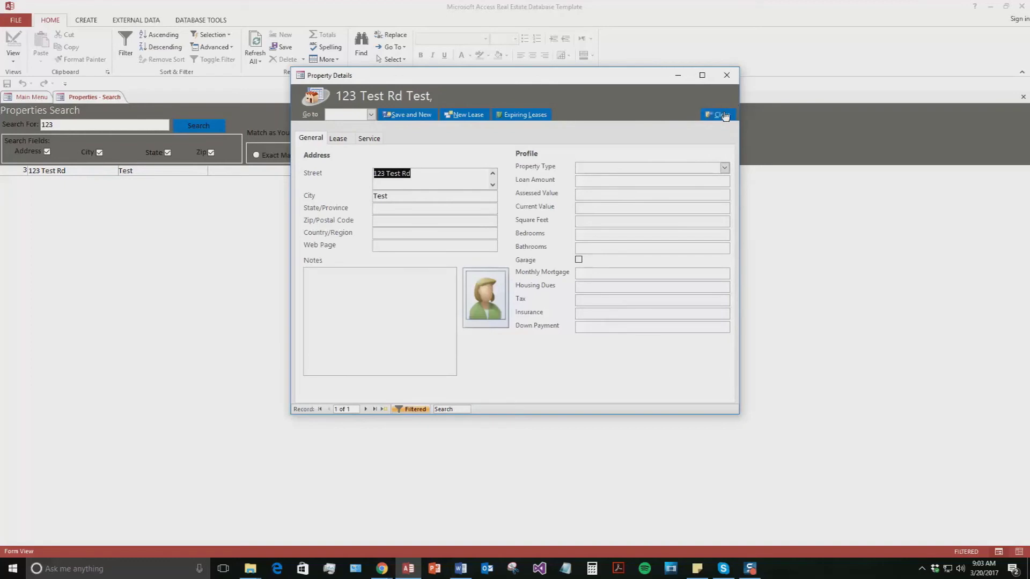
pyautogui.click(724, 115)
pyautogui.click(483, 110)
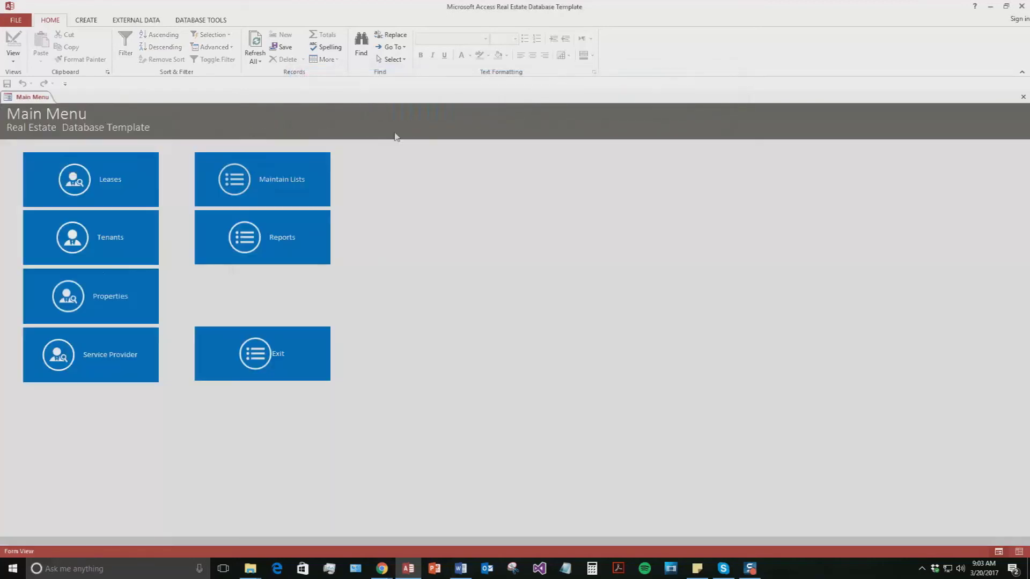
pyautogui.click(95, 240)
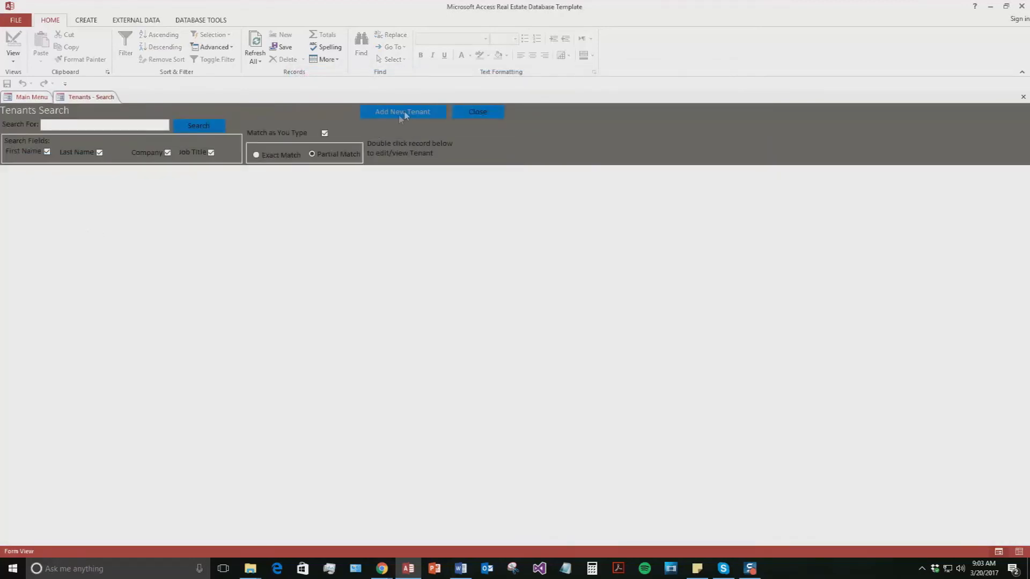
# - Add a new tenant with the test first and last name, business phone and e-mail
pyautogui.click(403, 112)
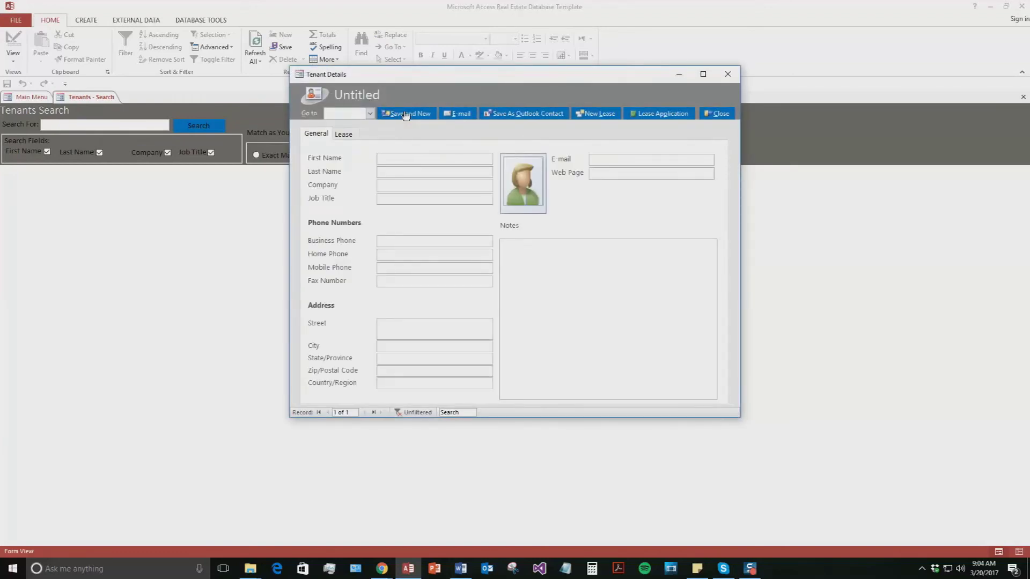
pyautogui.write('Blake')
pyautogui.press('Tab')
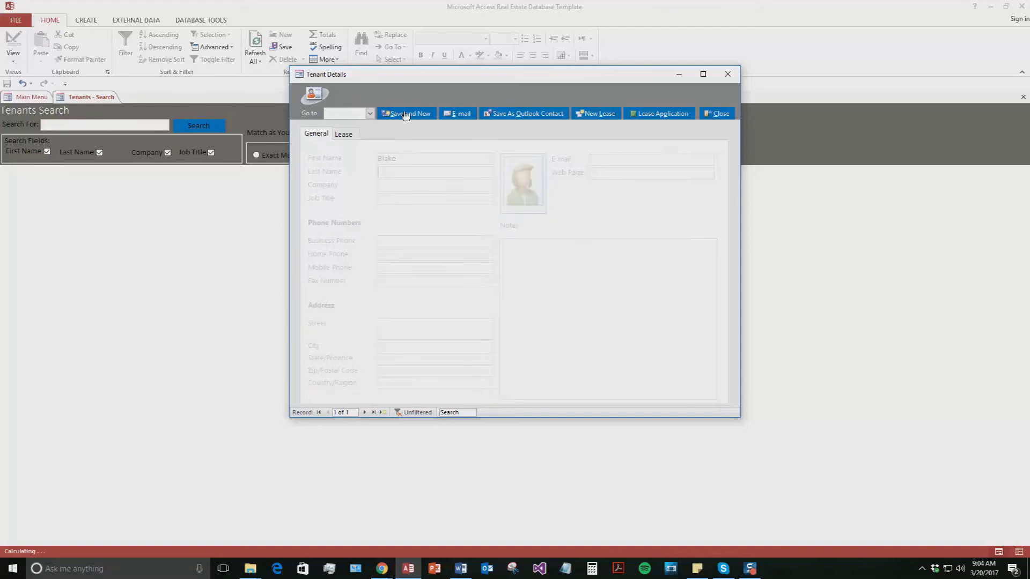
pyautogui.write('Test')
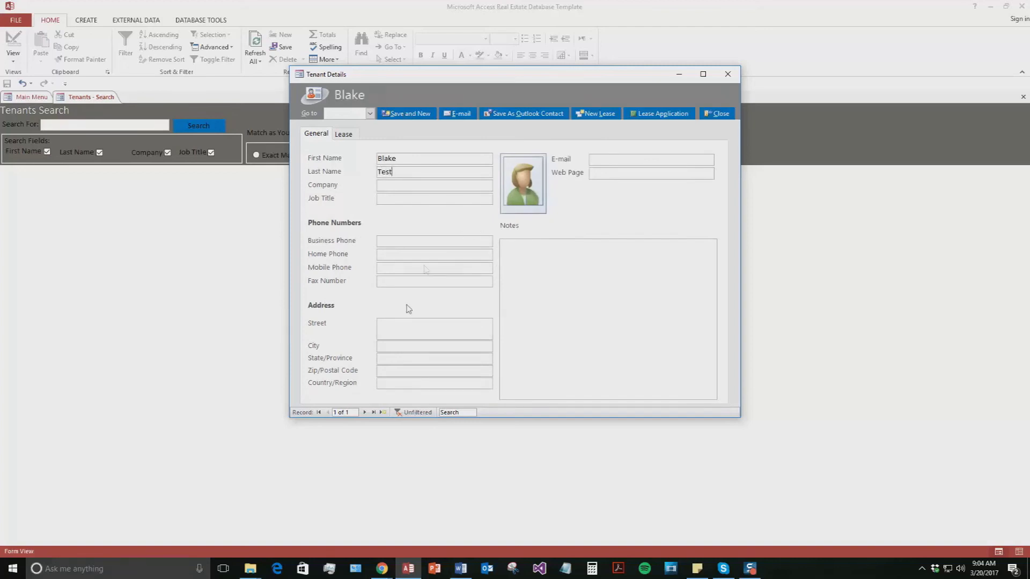
pyautogui.click(384, 240)
pyautogui.click(618, 158)
pyautogui.write('test@test.com')
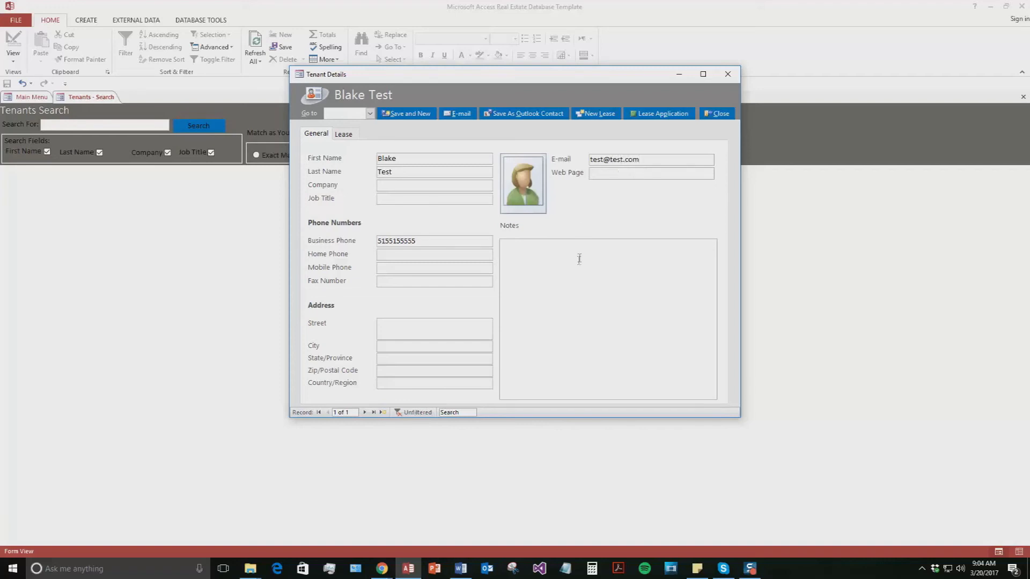
# - Review the tenant's Lease tab, then save the tenant and open a blank record
pyautogui.click(578, 280)
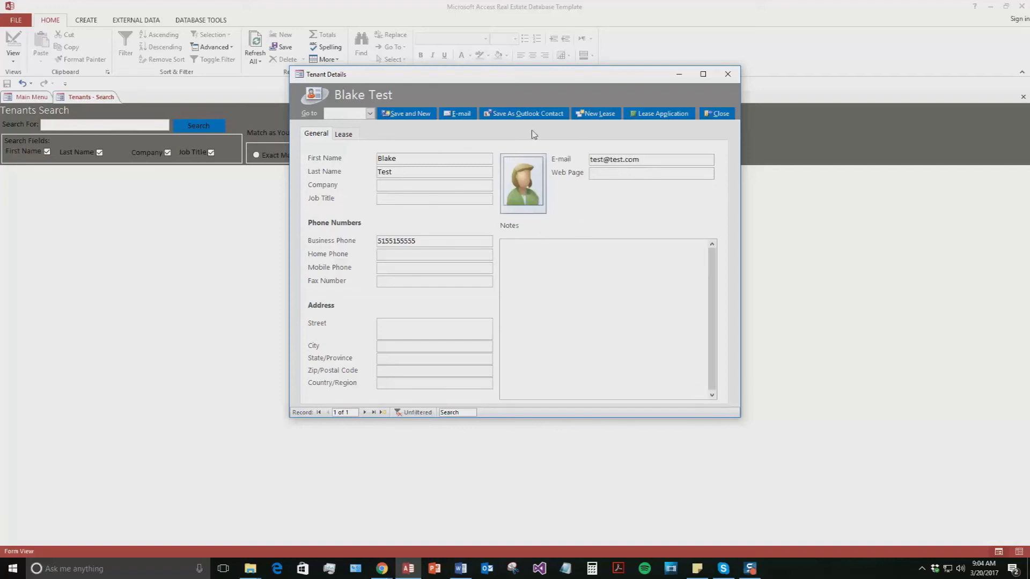
pyautogui.click(342, 134)
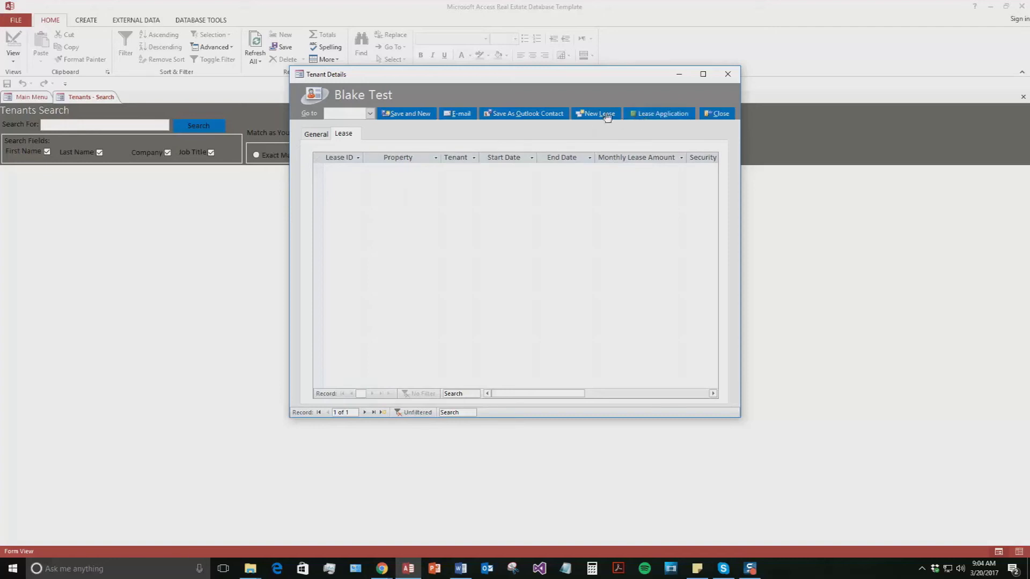
pyautogui.click(317, 135)
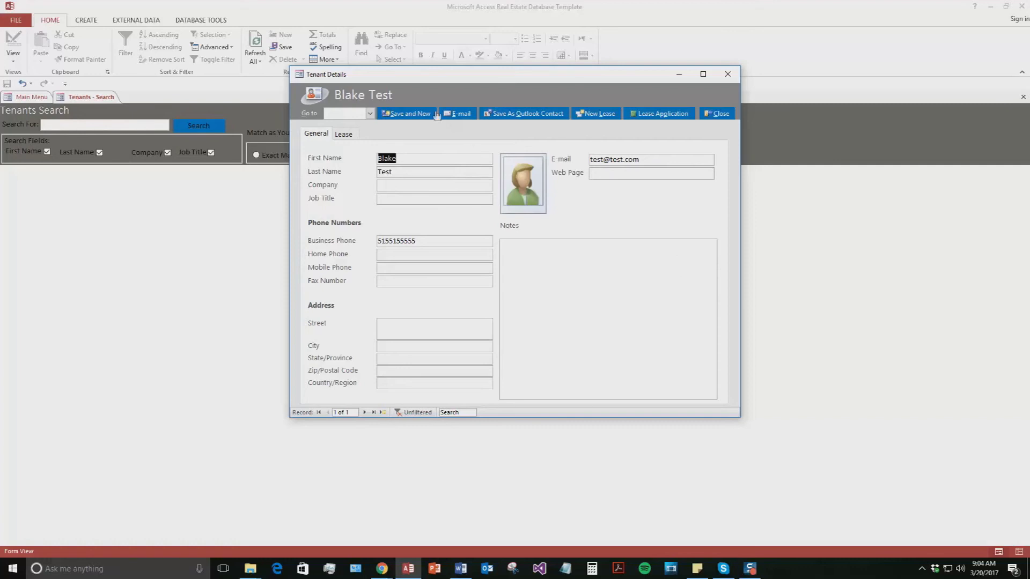
pyautogui.click(420, 118)
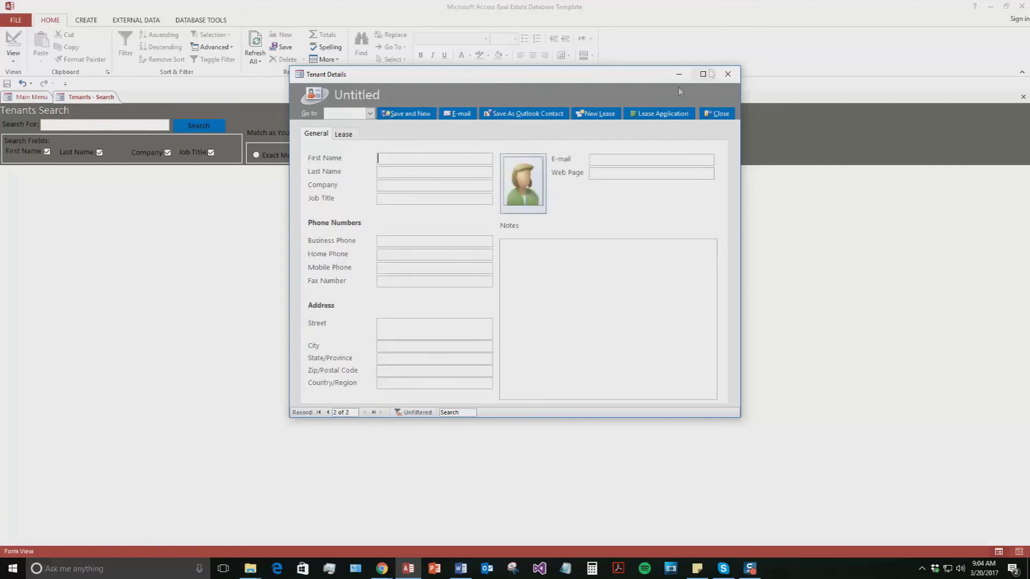
# - Close the tenant record, search tenants by the test tenant's name, and open and close the found record
pyautogui.click(727, 74)
pyautogui.click(124, 125)
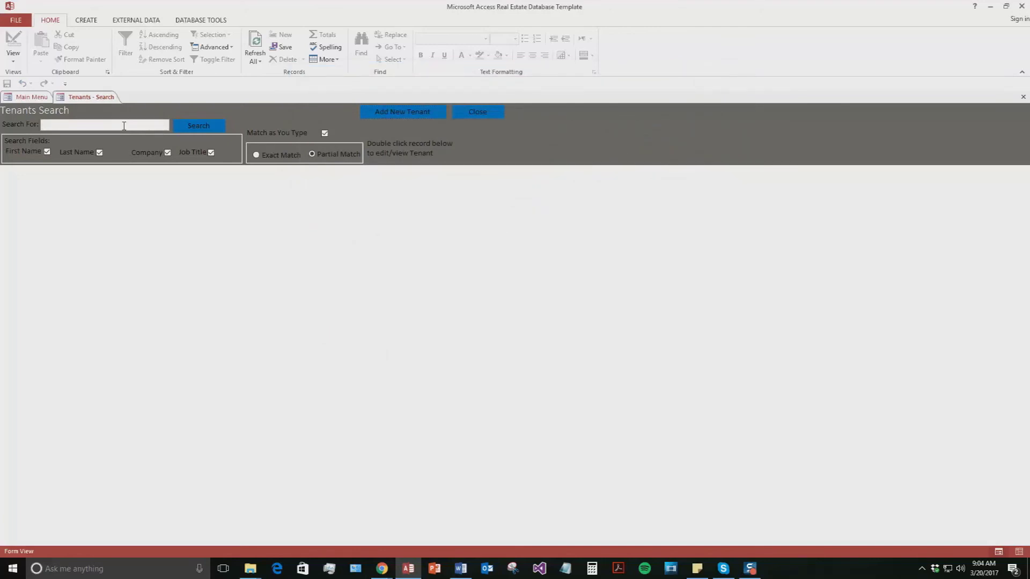
pyautogui.write('Blake')
pyautogui.click(198, 126)
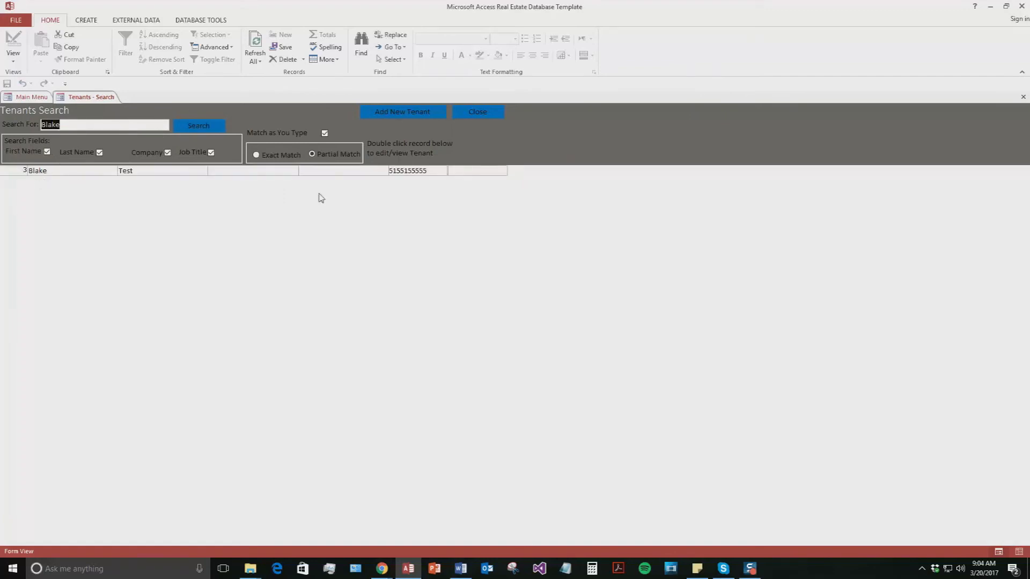
pyautogui.doubleClick(107, 171)
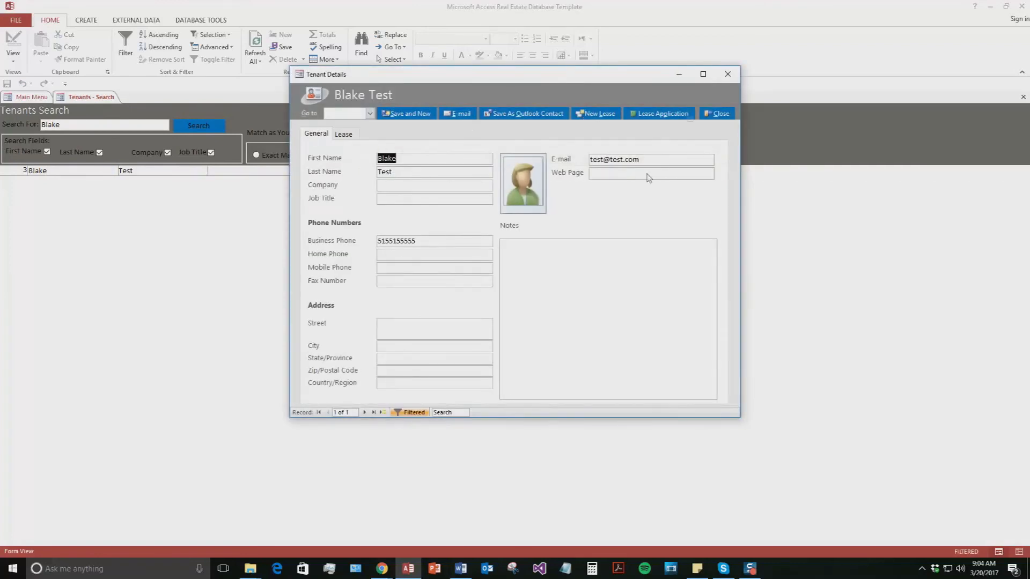
pyautogui.click(719, 114)
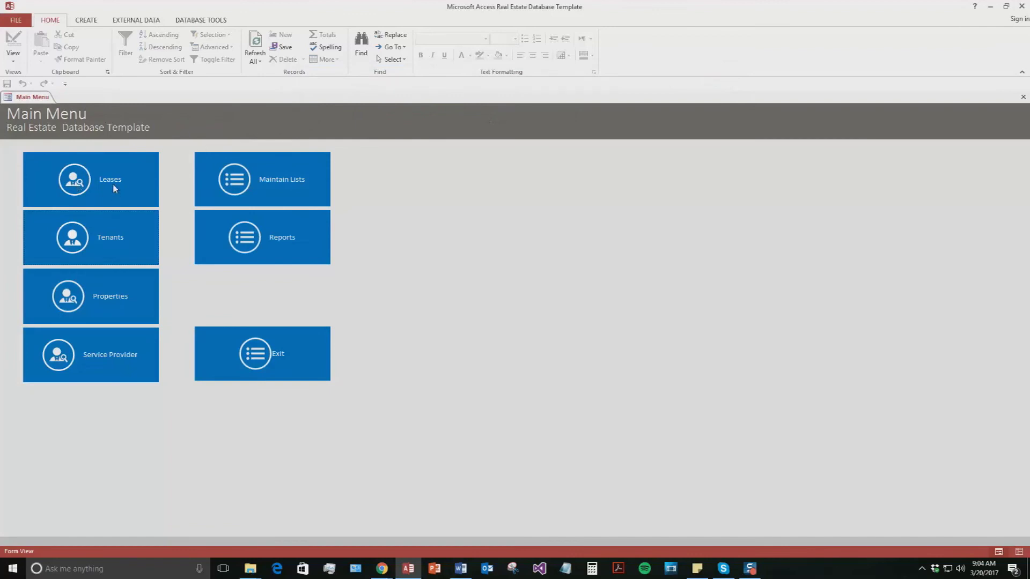
pyautogui.click(113, 185)
# - Create a new lease with property 123 Test Rd and the test tenant
pyautogui.click(395, 112)
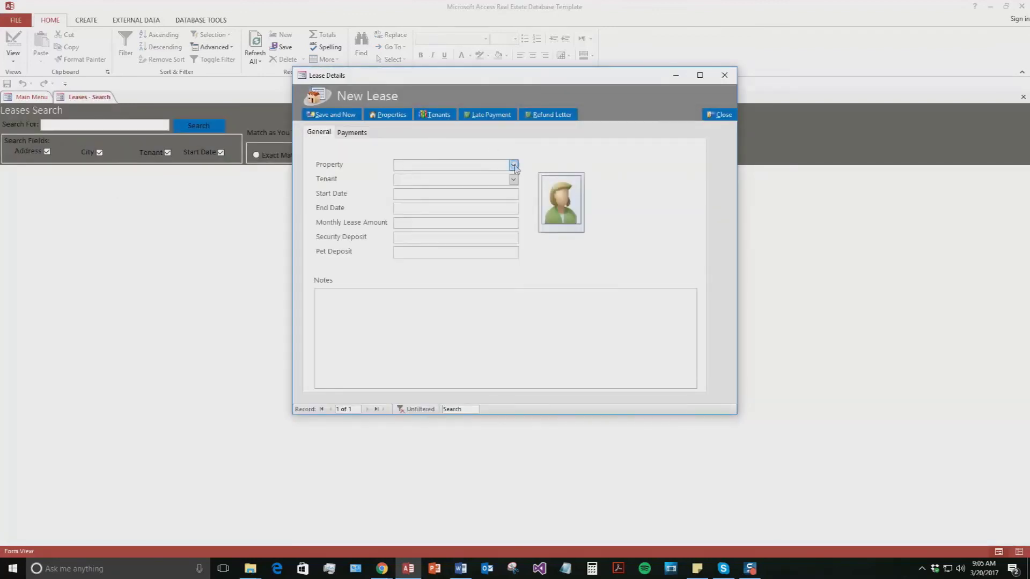
pyautogui.click(514, 166)
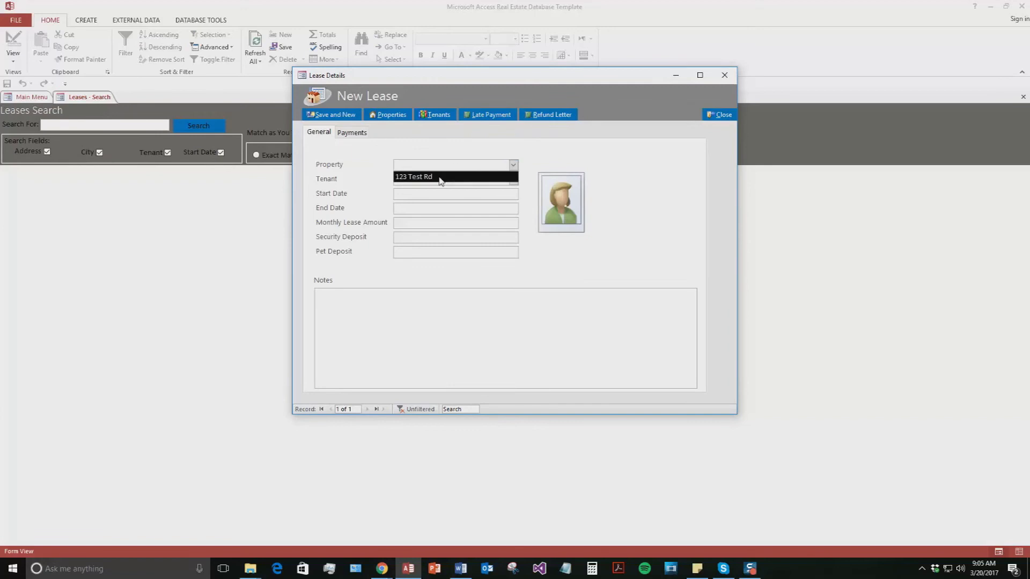
pyautogui.click(440, 177)
pyautogui.click(513, 180)
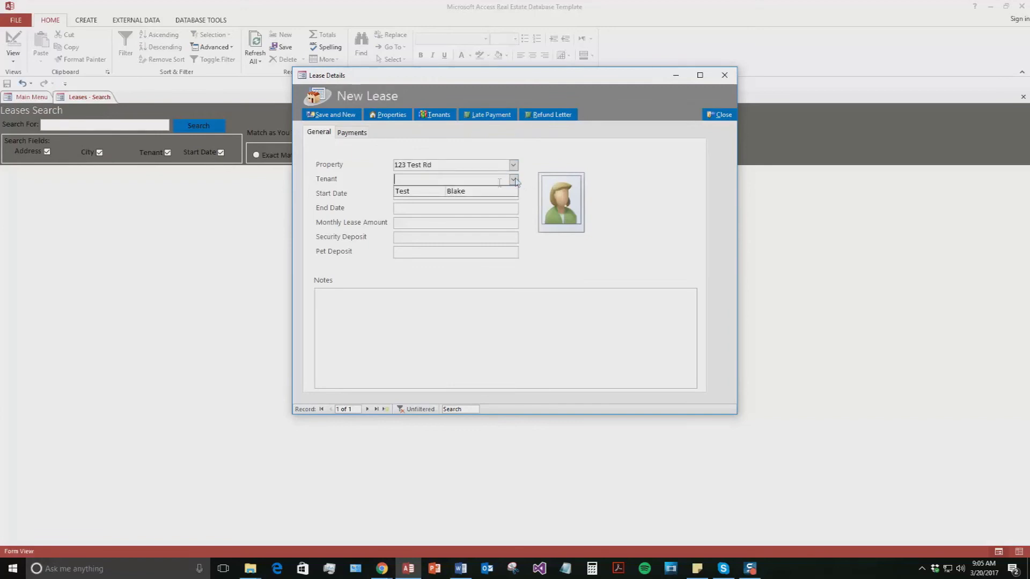
pyautogui.click(424, 191)
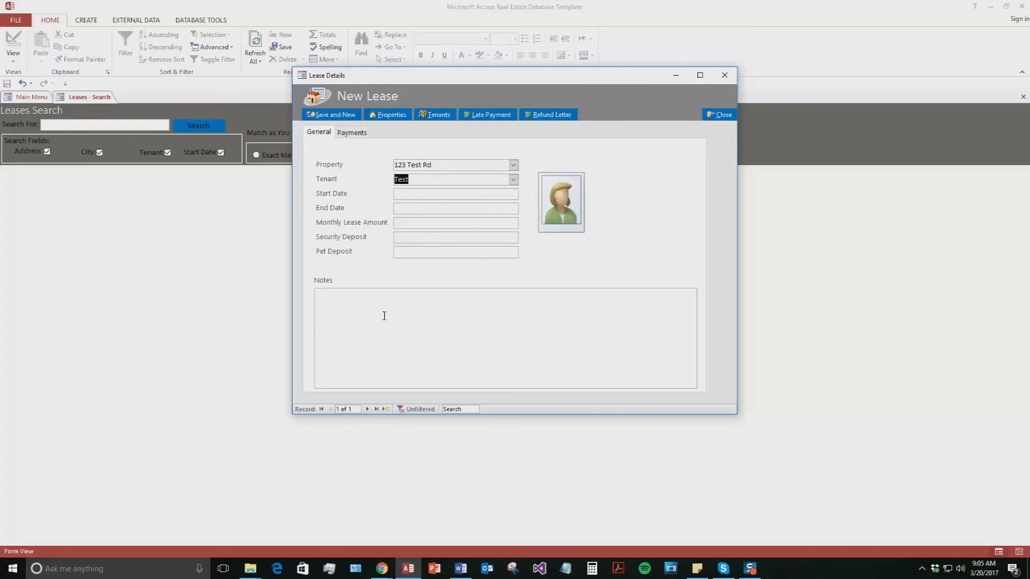
# - Review the lease's Payments and tenant details, then close and save the lease
pyautogui.click(355, 134)
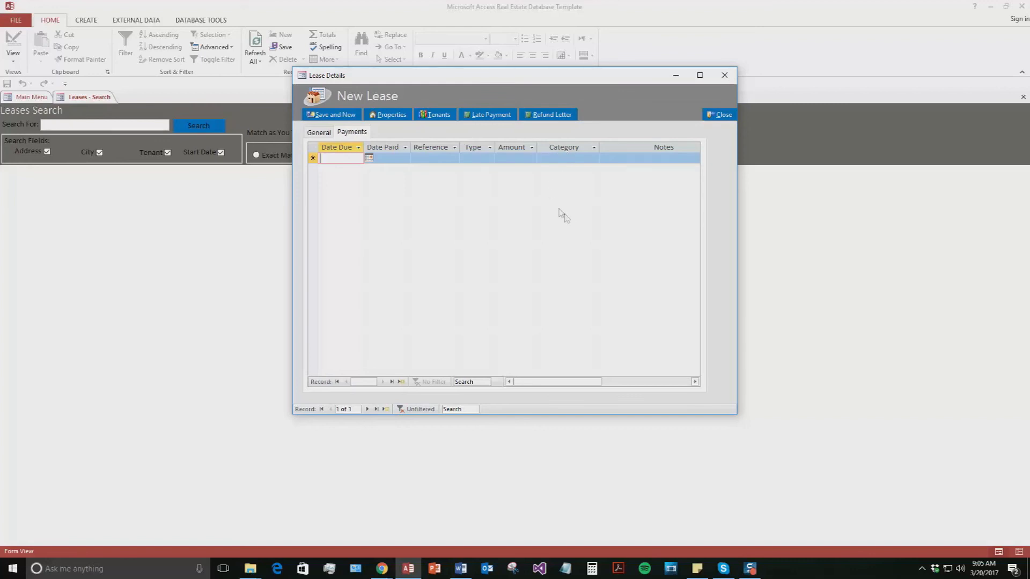
pyautogui.click(316, 134)
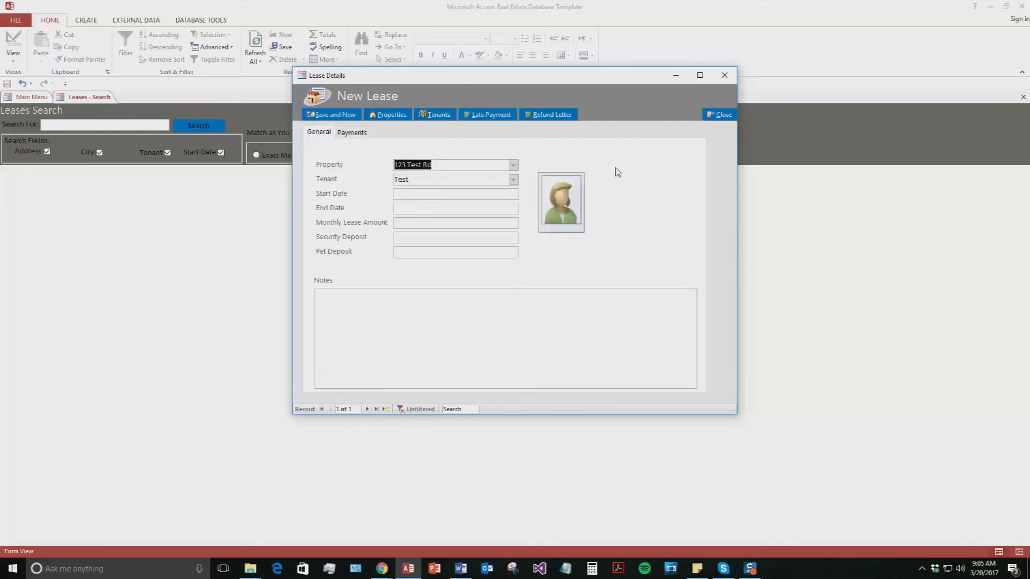
pyautogui.click(436, 114)
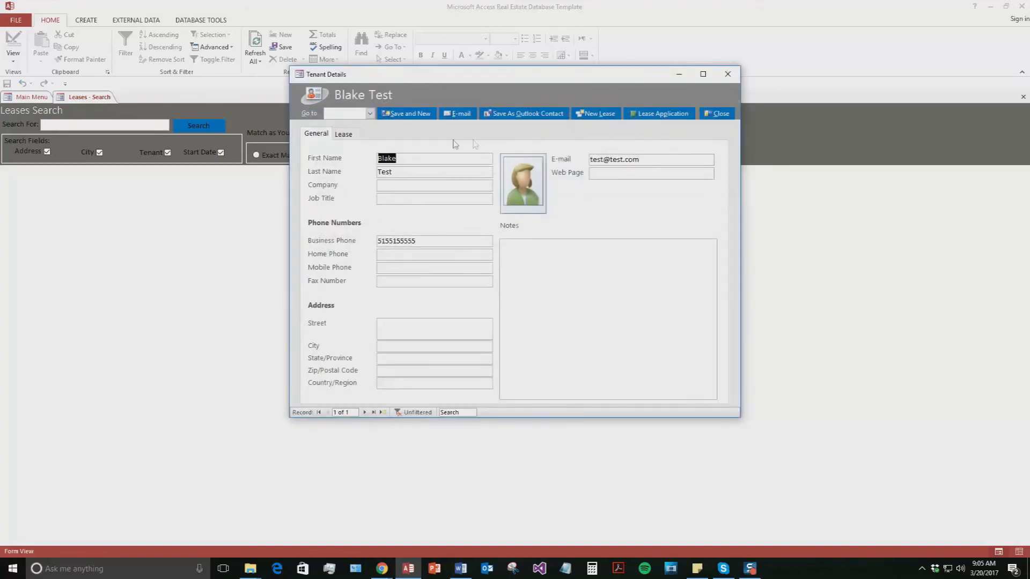
pyautogui.click(719, 114)
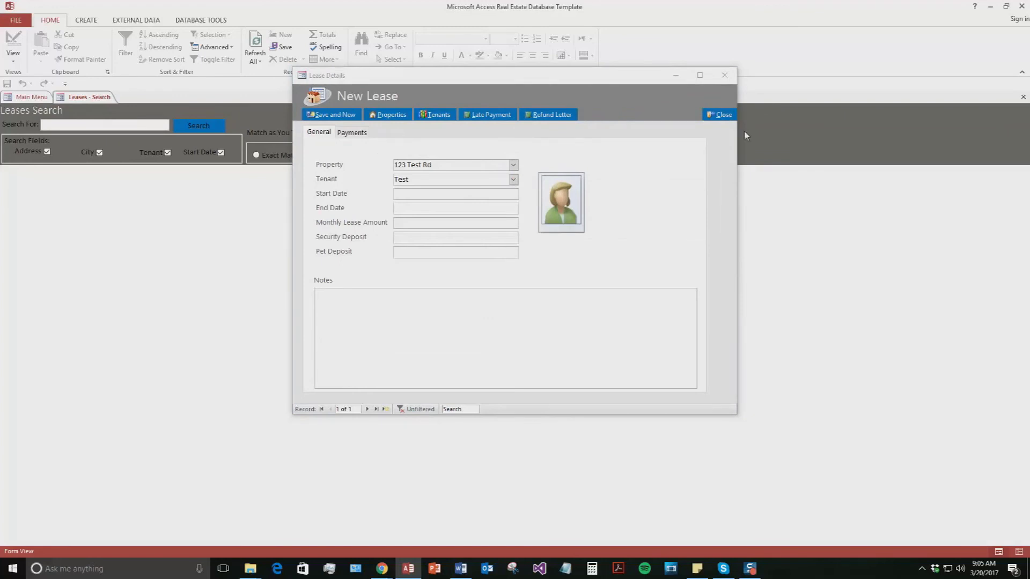
pyautogui.click(724, 115)
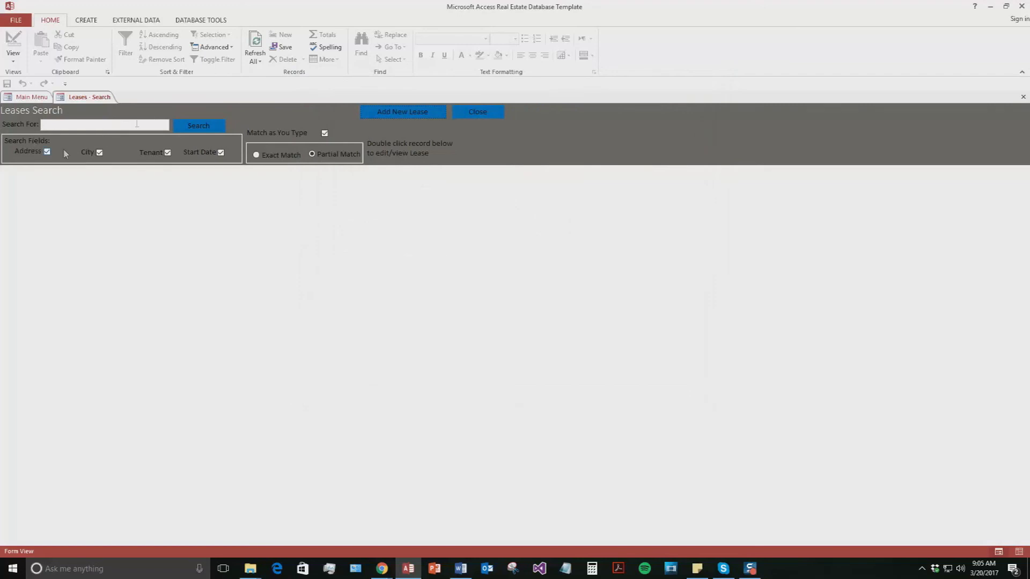
# - Search leases by the test tenant's first name and open the found 123 Test Rd lease
pyautogui.click(113, 123)
pyautogui.write('Blake')
pyautogui.click(217, 122)
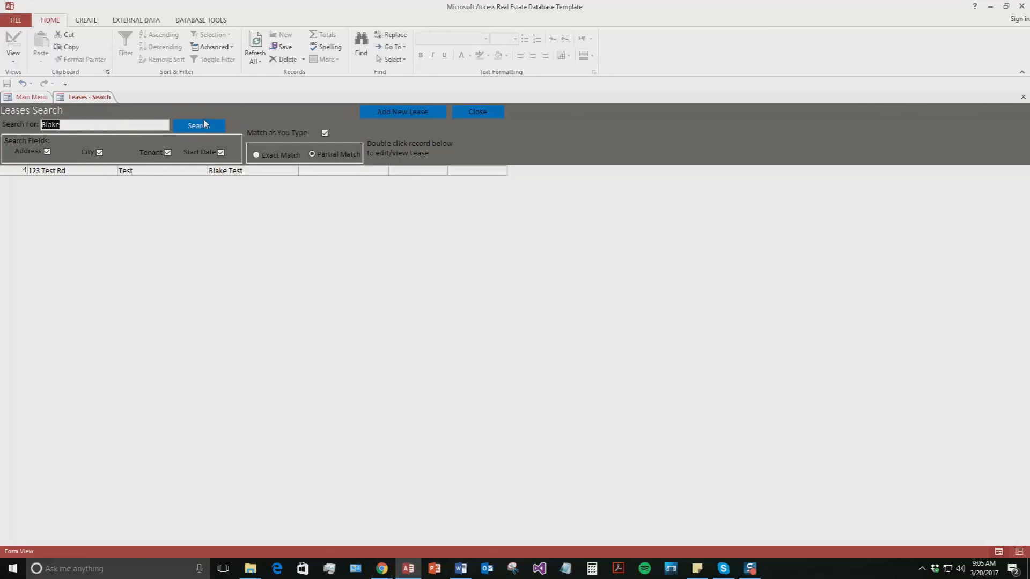
pyautogui.doubleClick(82, 170)
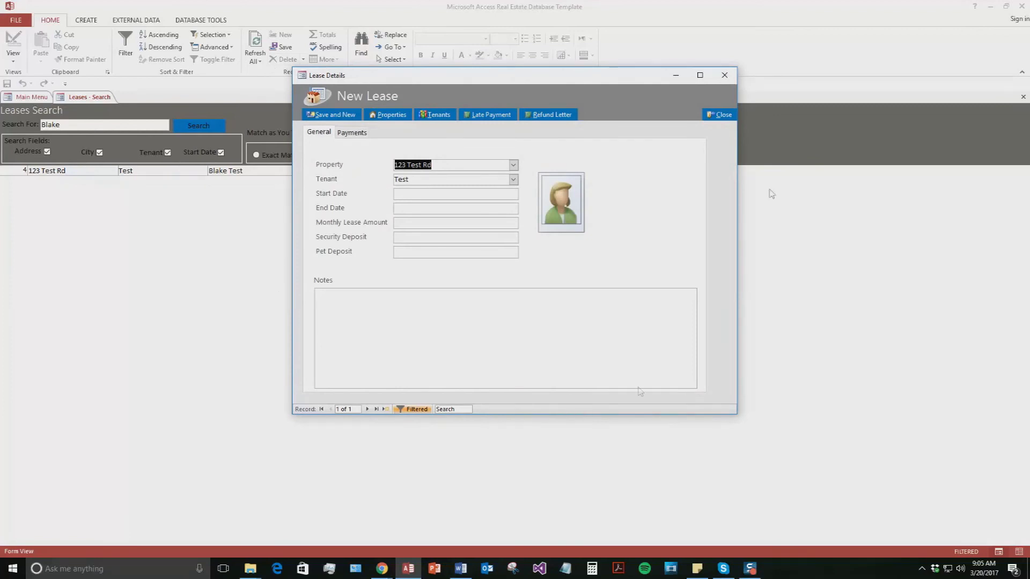
# - Close the lease and the Leases Search, then bring up the Service Providers search
pyautogui.click(720, 115)
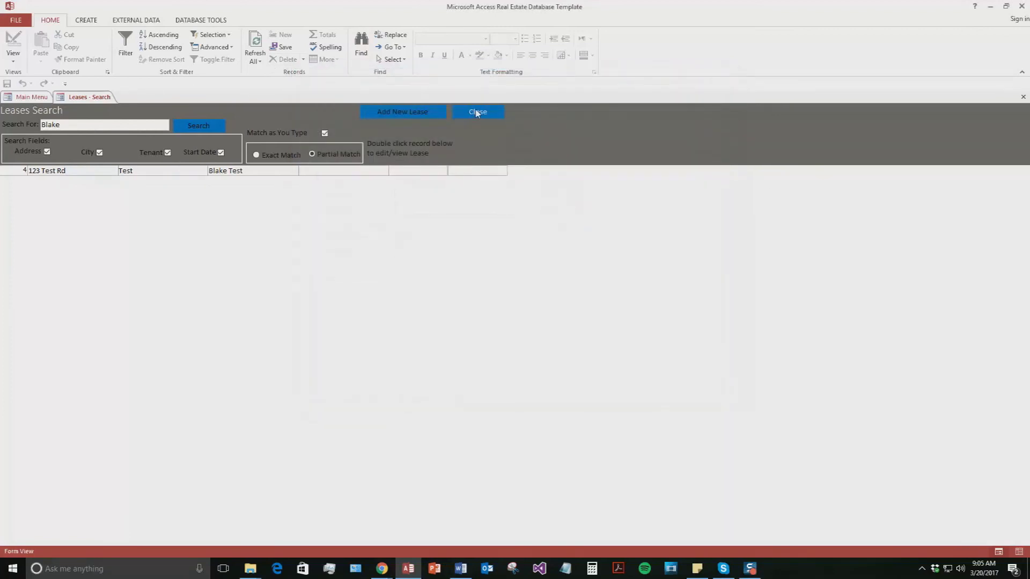
pyautogui.click(477, 114)
pyautogui.click(110, 359)
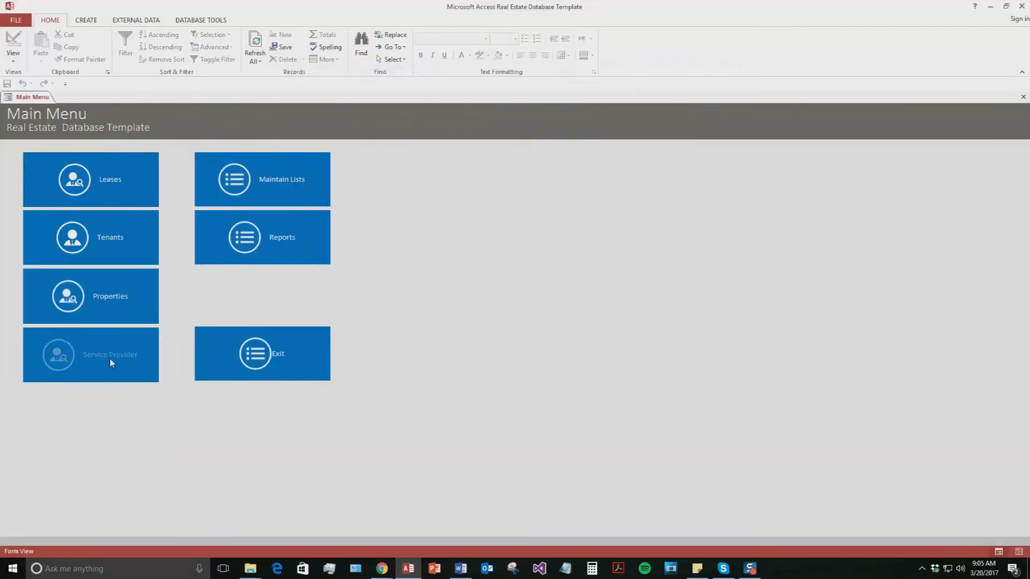
# - Create a new service provider named 'Plumbing Co.' with its business phone number
pyautogui.click(405, 114)
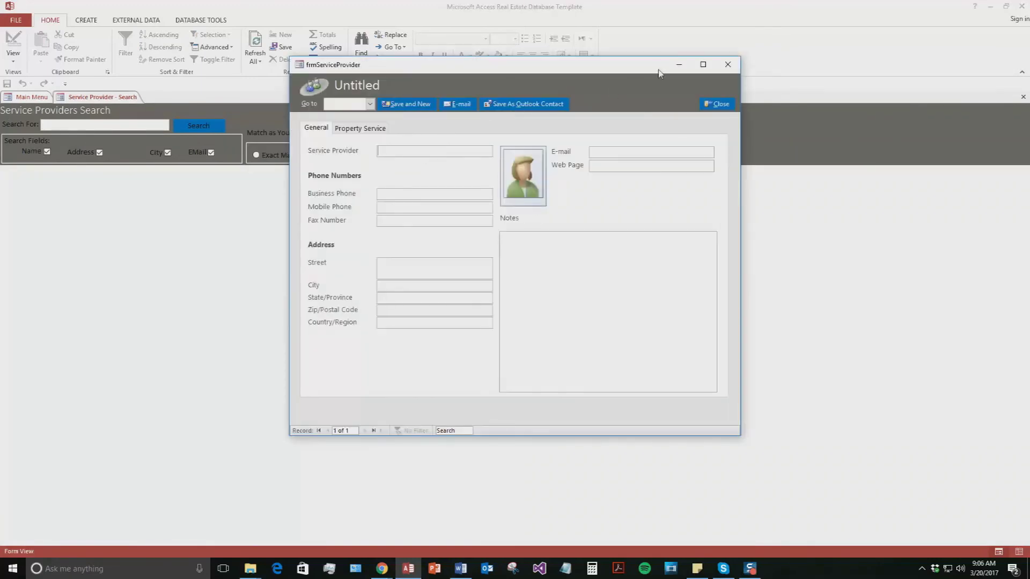
pyautogui.write('Plumbing Co.')
pyautogui.click(384, 193)
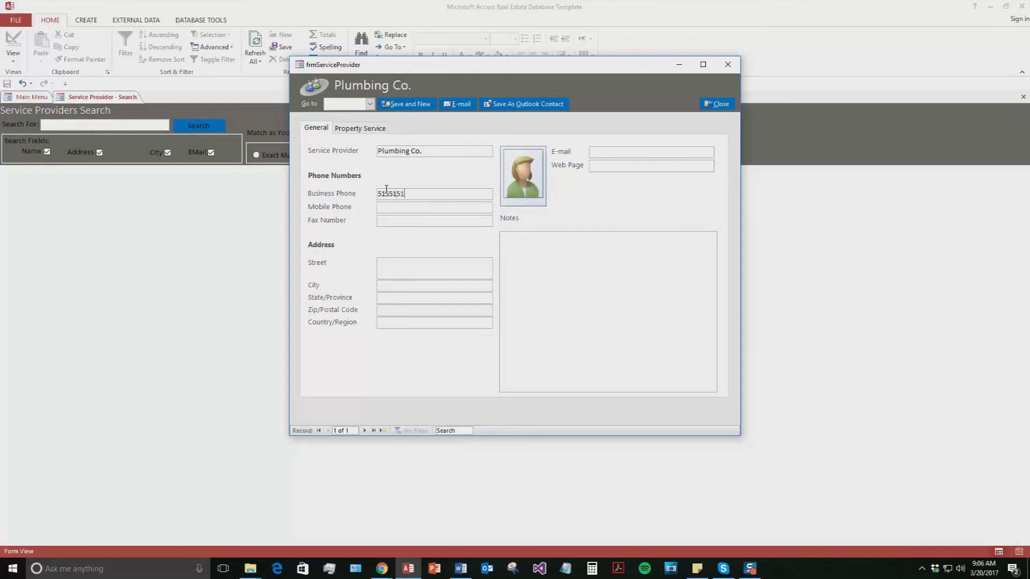
pyautogui.click(391, 262)
# - Check the Property Services tab, then save the provider and start a blank one
pyautogui.click(370, 127)
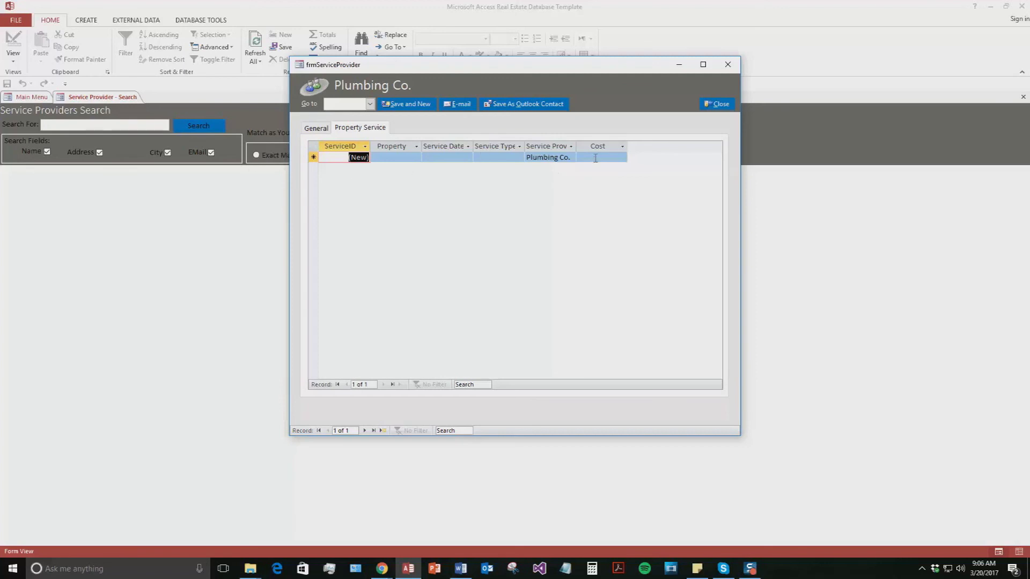
pyautogui.click(325, 131)
pyautogui.click(419, 104)
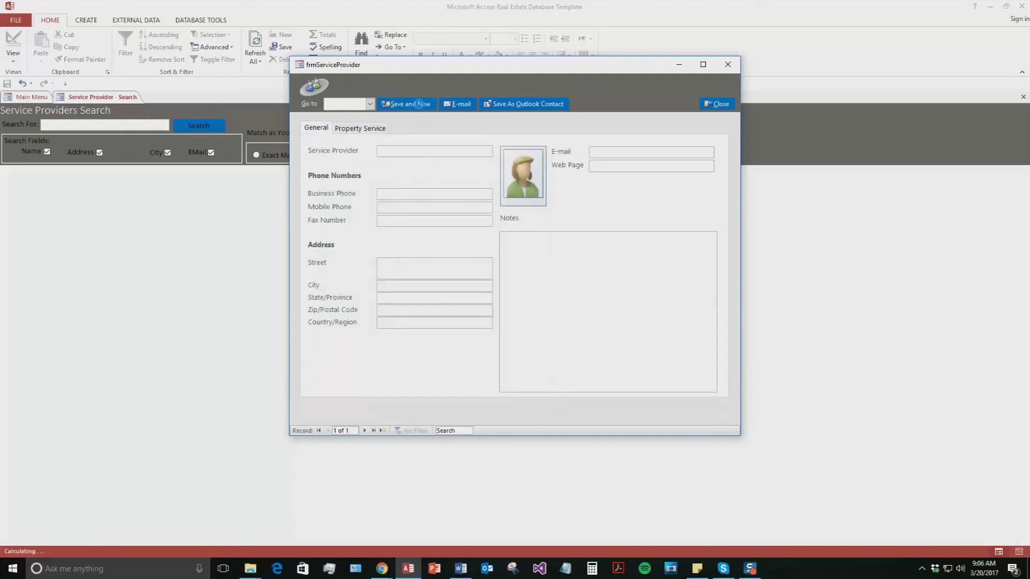
# - Search service providers for 'Pl', open the Plumbing Co. record, then close it and the search form
pyautogui.click(717, 104)
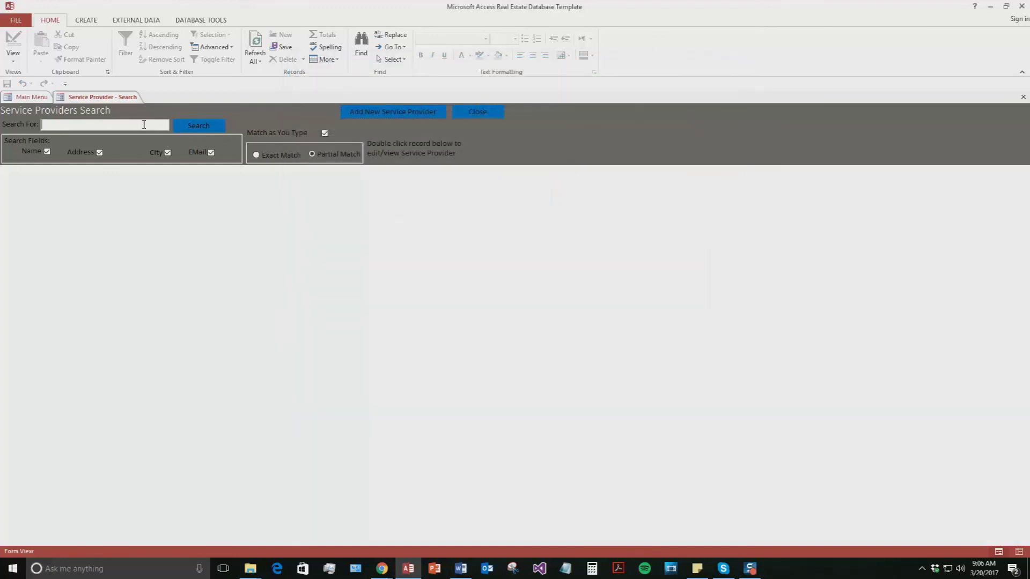
pyautogui.click(144, 125)
pyautogui.write('P')
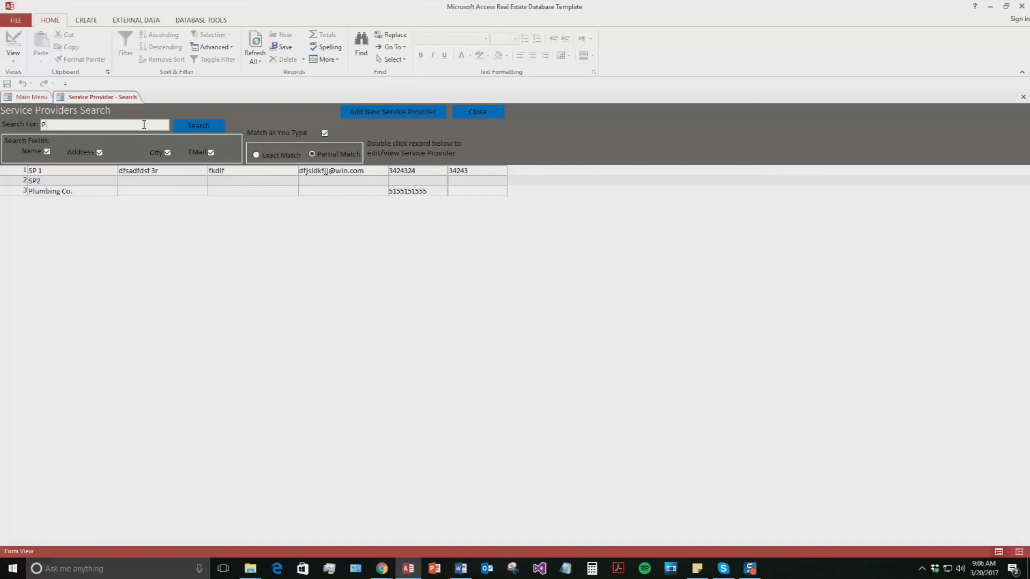
pyautogui.write('l')
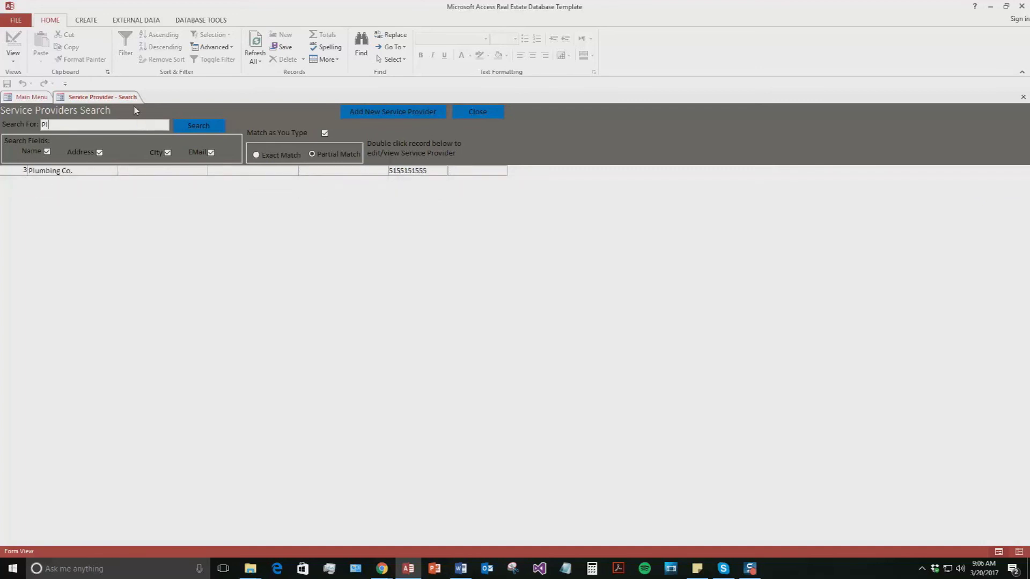
pyautogui.doubleClick(88, 171)
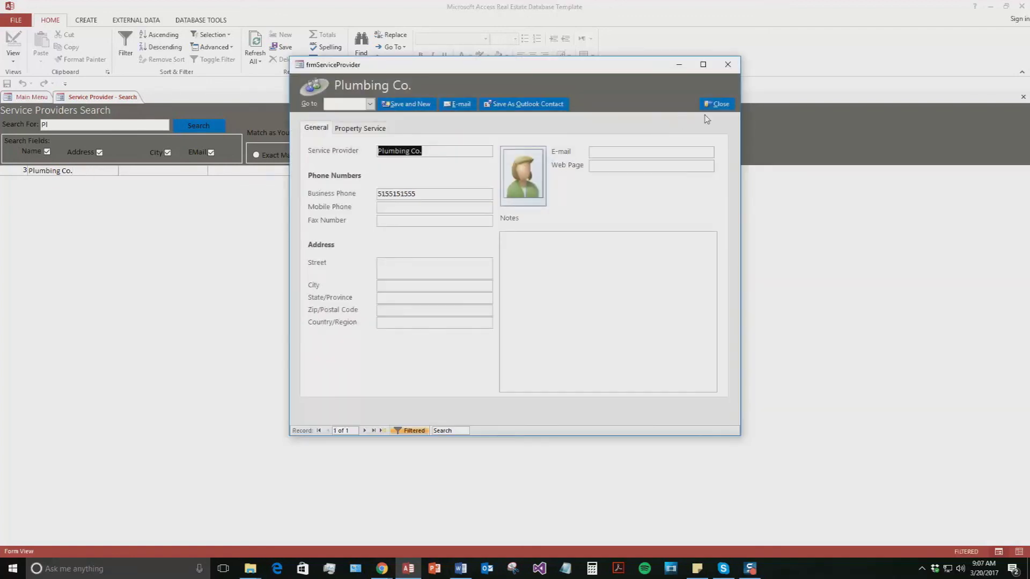
pyautogui.click(719, 104)
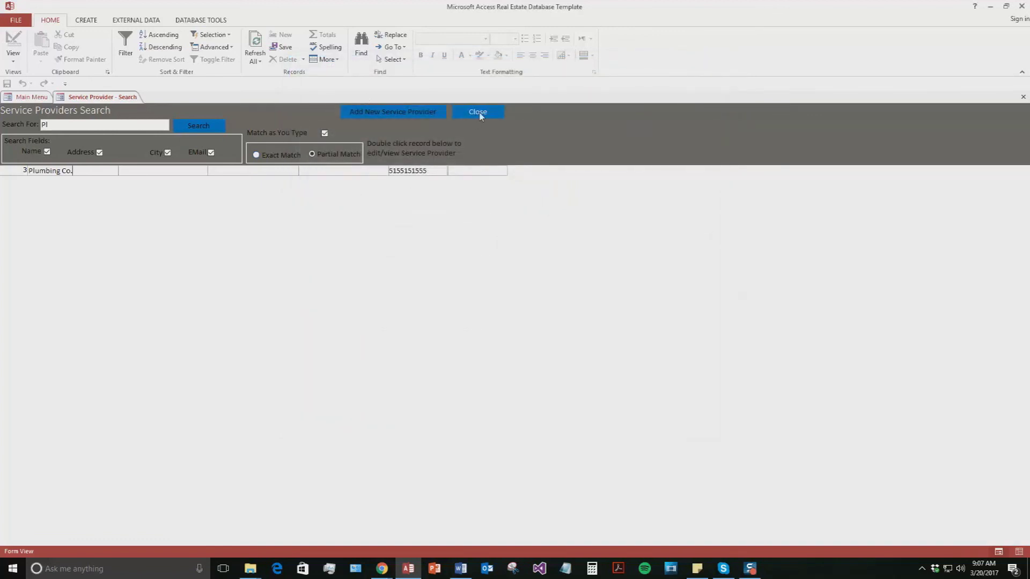
pyautogui.click(478, 112)
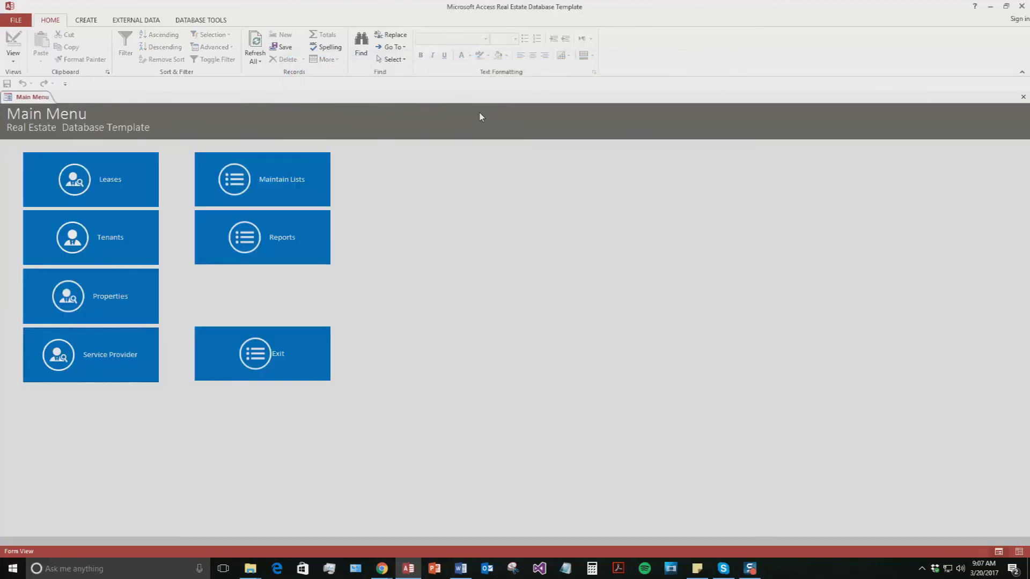